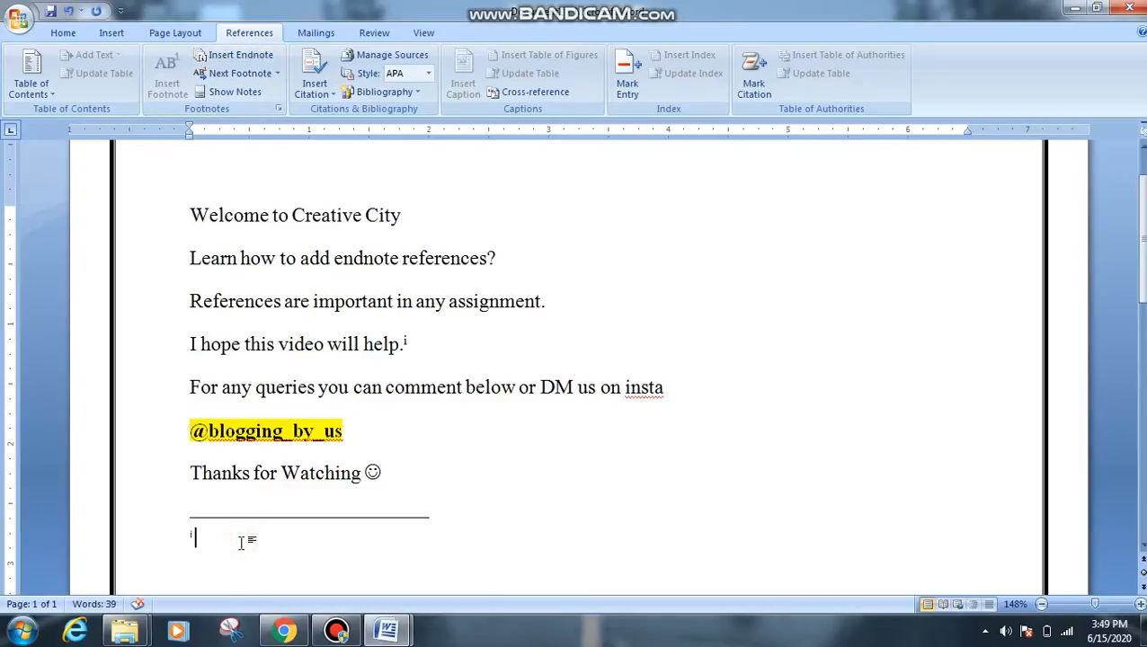
# Enter Book or article name, enclosed in double quotation marks, as the text of the first endnote
pyautogui.write('book or article')
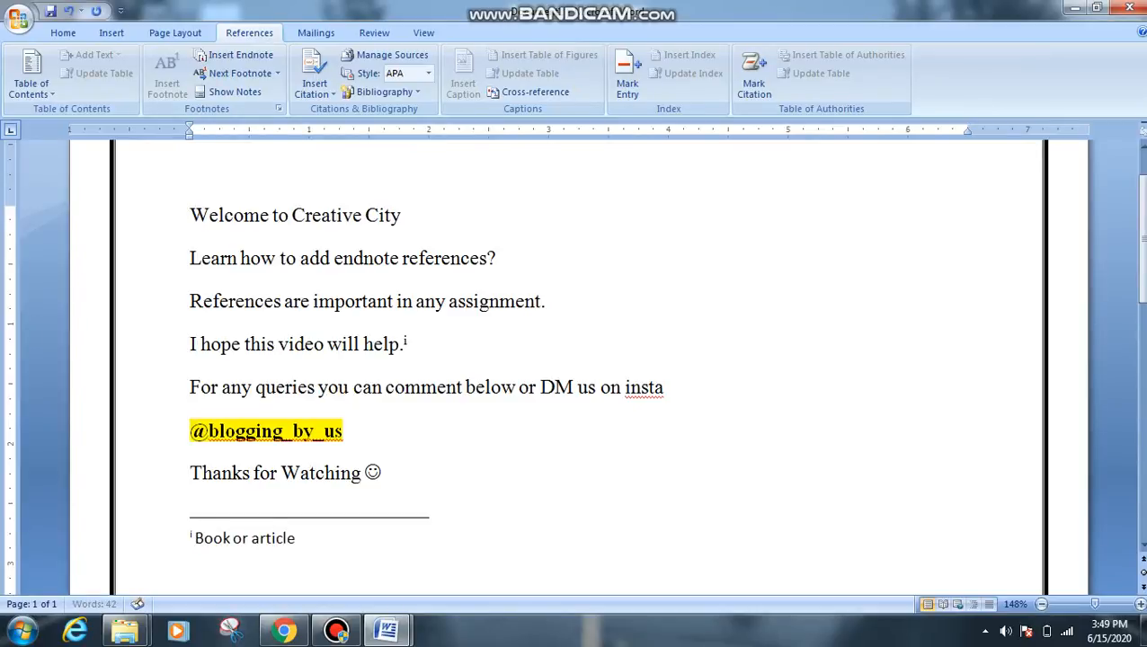
pyautogui.write(' name')
pyautogui.write('"')
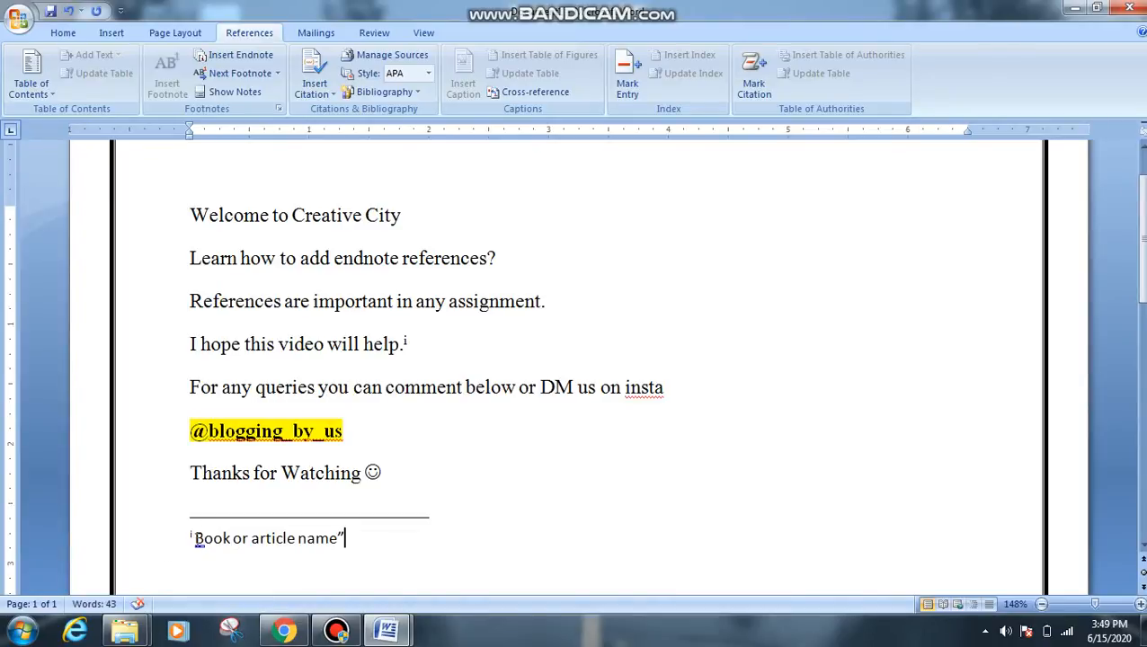
pyautogui.click(195, 538)
pyautogui.write('"')
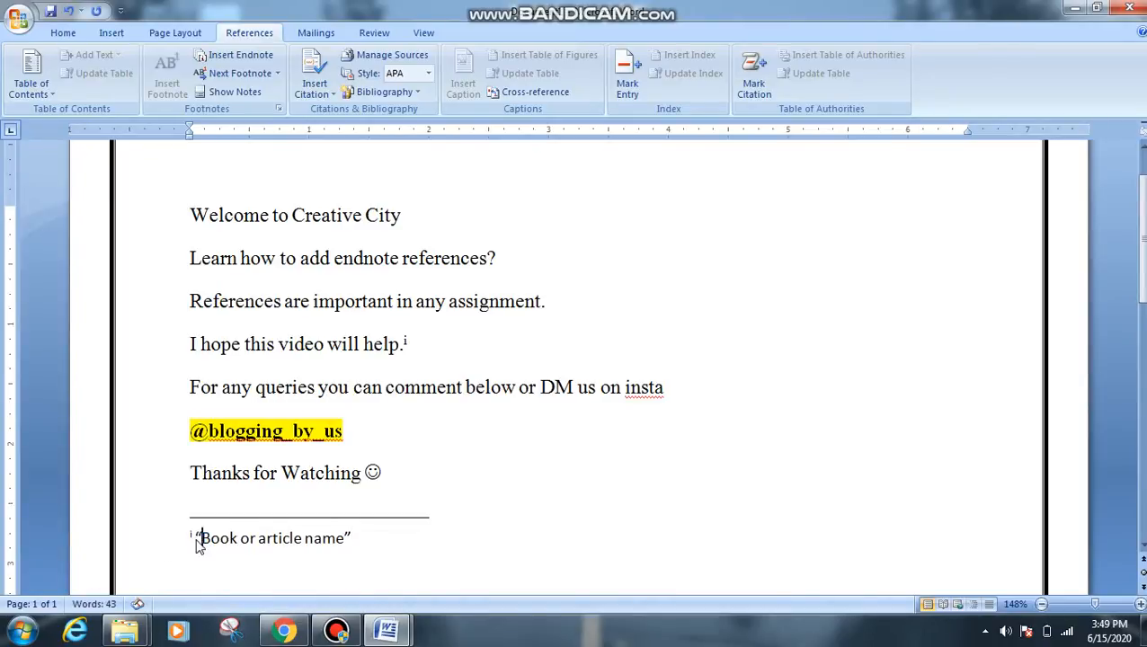
# Add "authors (et al for more than one author)" after the quoted title in the first endnote
pyautogui.click(387, 539)
pyautogui.write('aut')
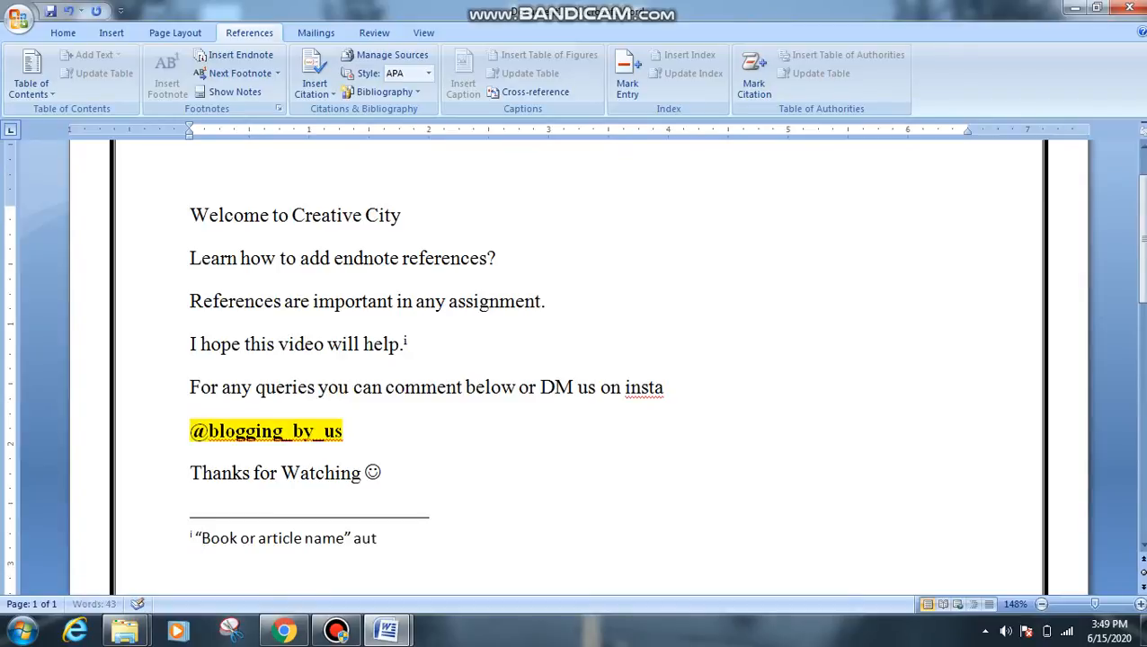
pyautogui.write('hors (et al')
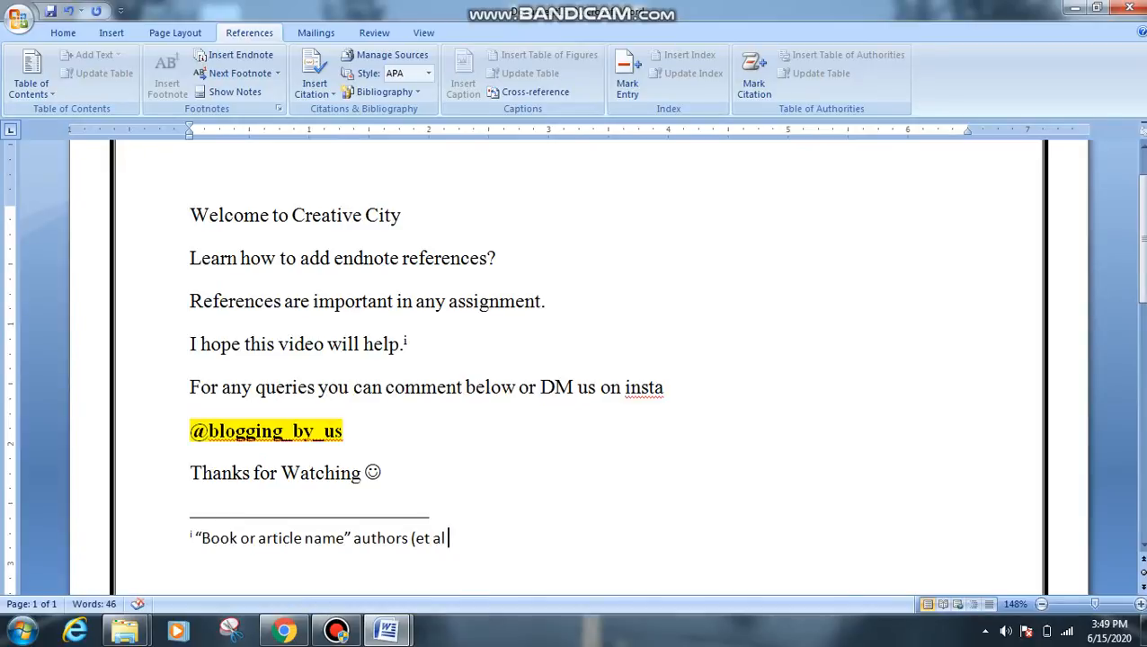
pyautogui.write(' for mior')
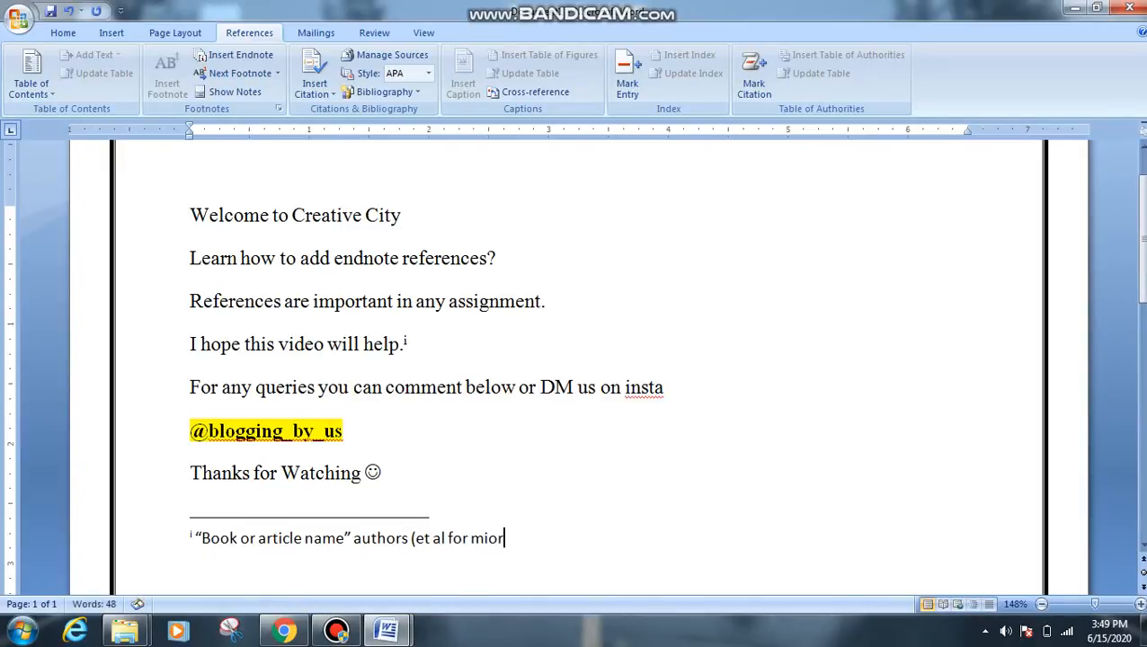
pyautogui.press('BackSpace')
pyautogui.press('BackSpace')
pyautogui.press('BackSpace')
pyautogui.write('ore than')
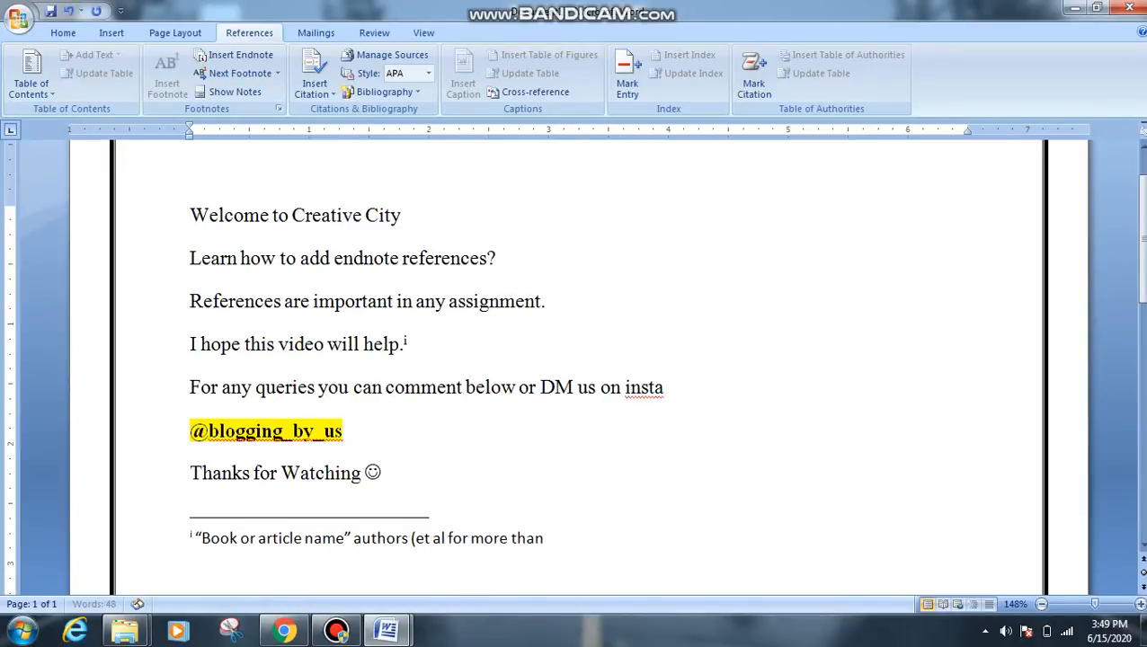
pyautogui.write(' one author')
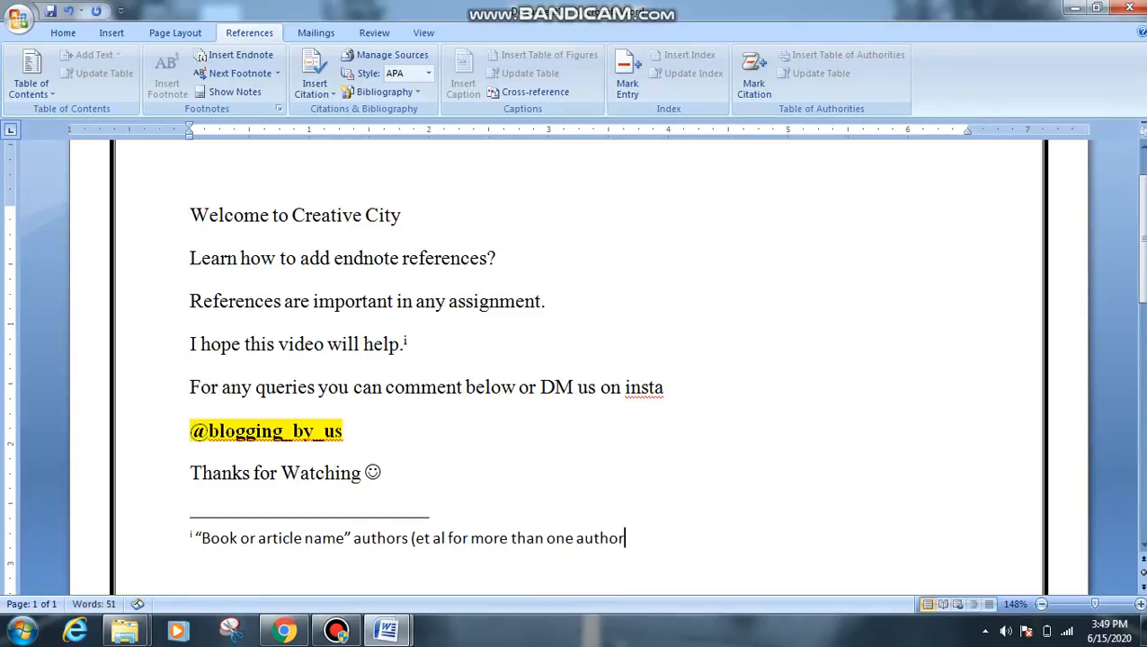
pyautogui.write(')')
# Italicize "(et al" in the first endnote
pyautogui.moveTo(446, 537); pyautogui.dragTo(409, 539)
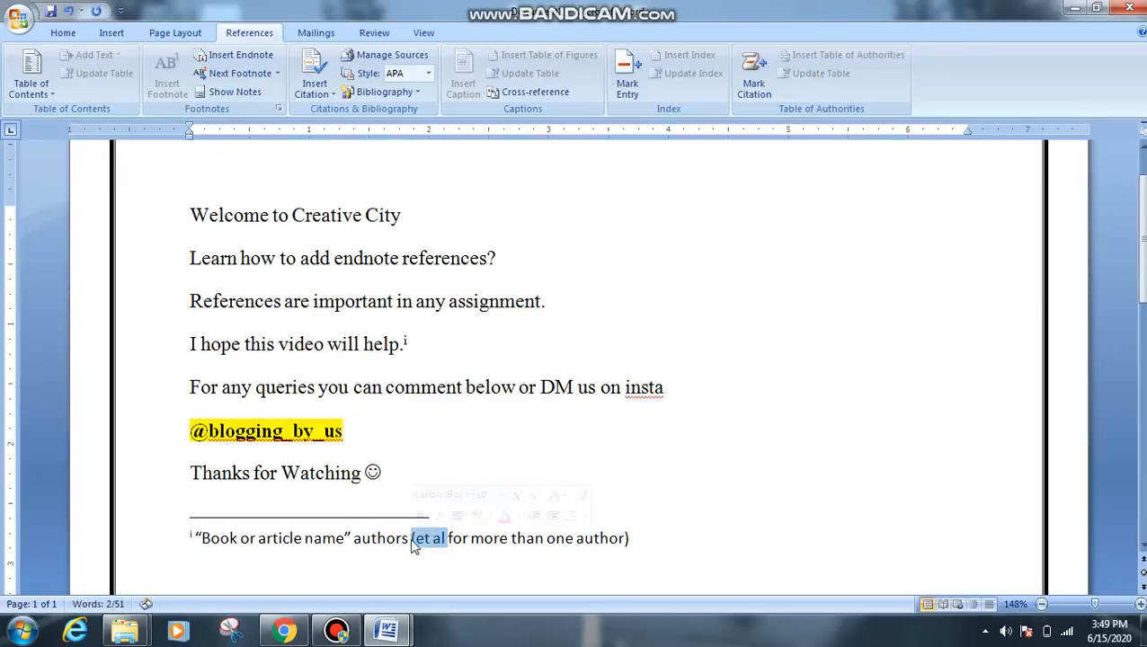
pyautogui.click(61, 33)
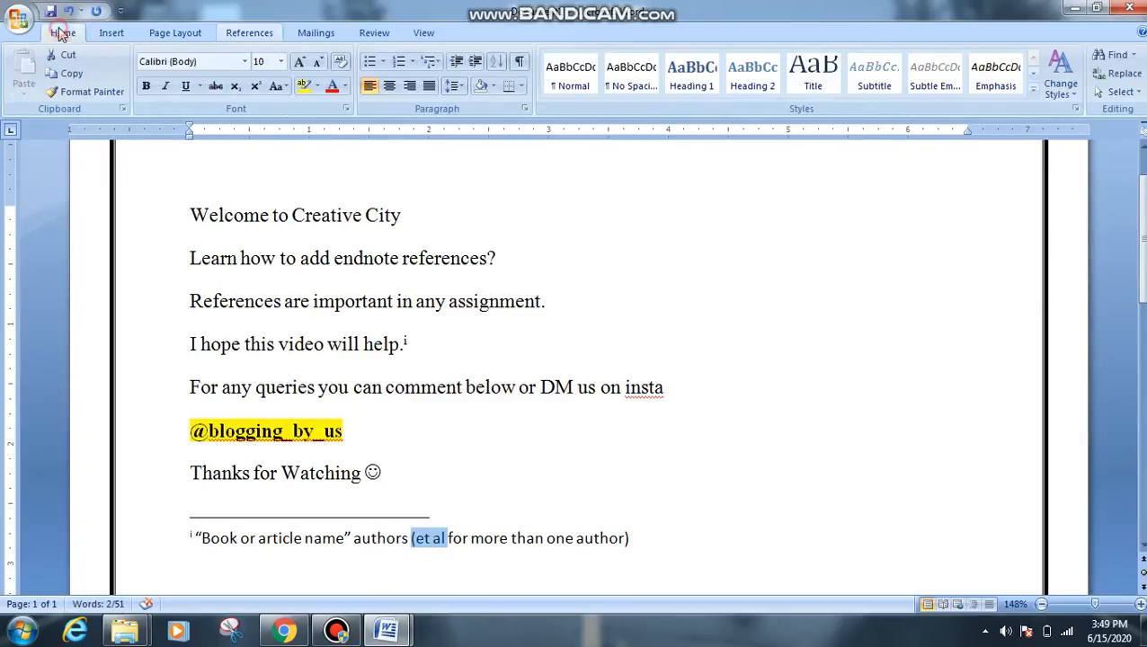
pyautogui.click(166, 87)
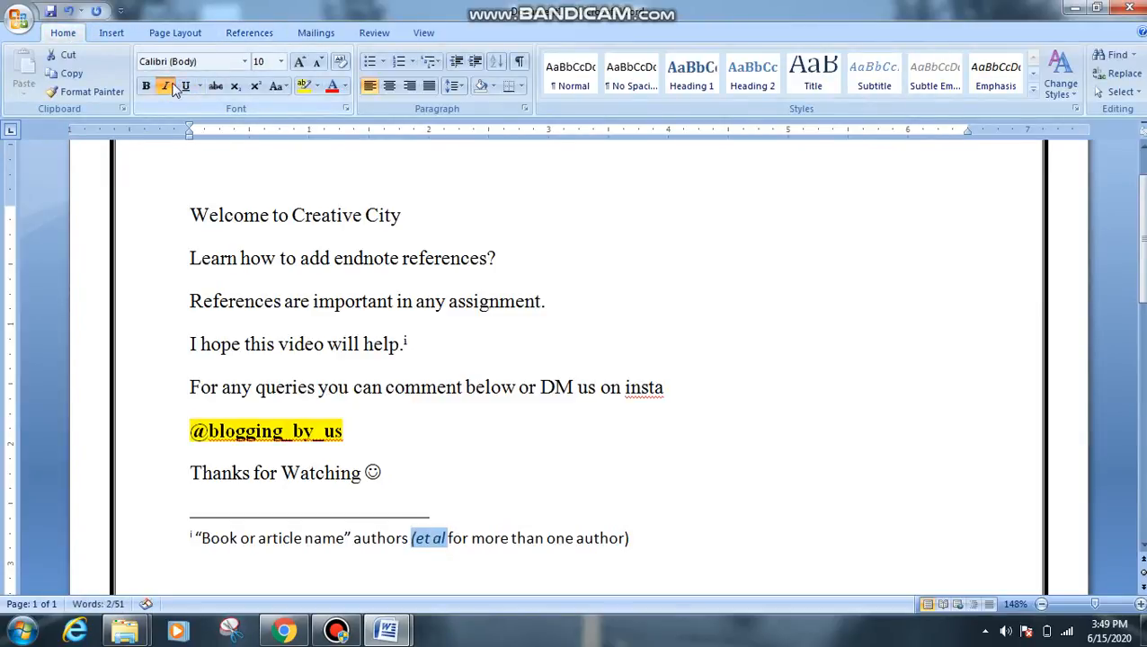
# Append "volume page no date etc." to the end of the first endnote line
pyautogui.click(684, 543)
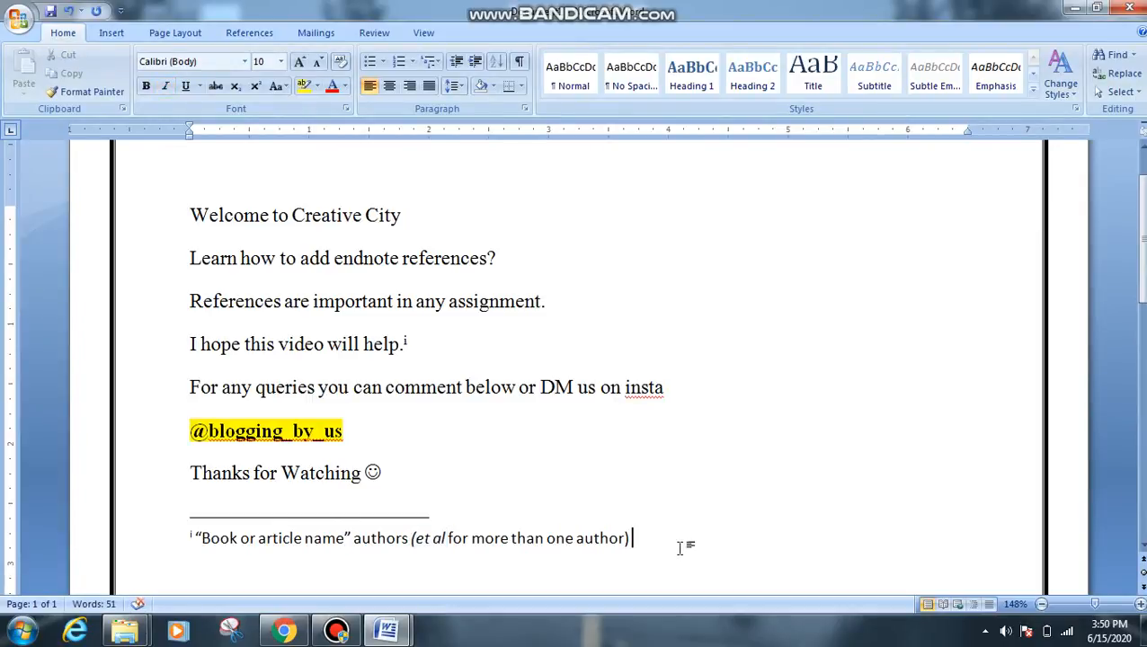
pyautogui.write('volume page no date')
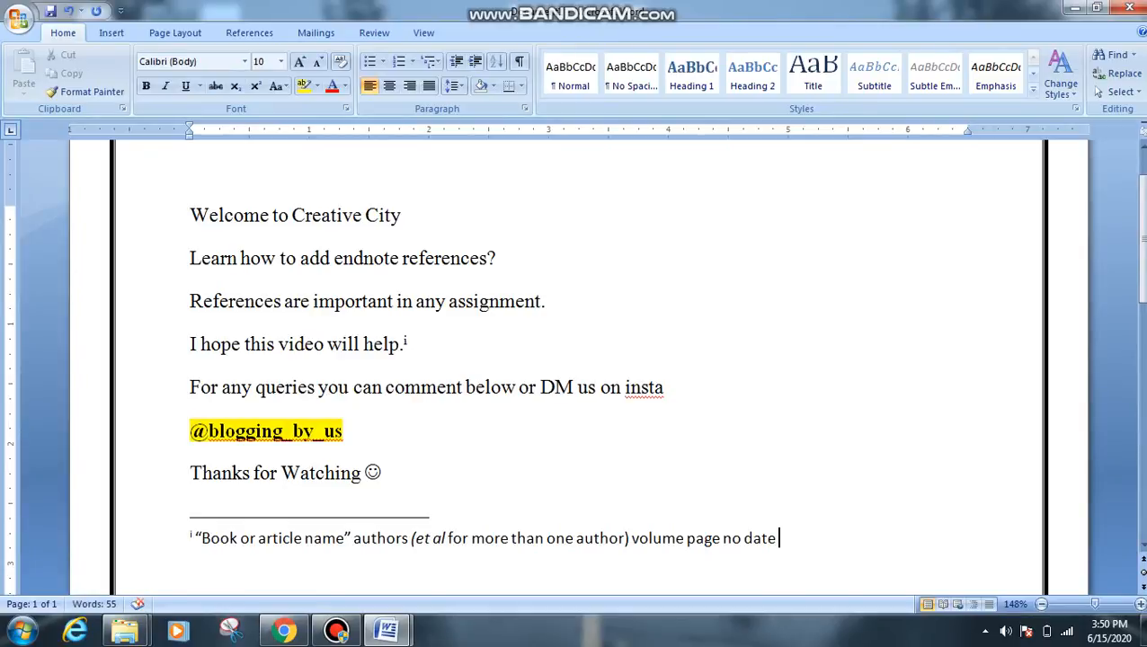
pyautogui.write(' etc.')
# Add a second line to the first endnote with the quoted title "the house of learning", the author's first name and an italic "et al"
pyautogui.press('Return')
pyautogui.write('"the ho')
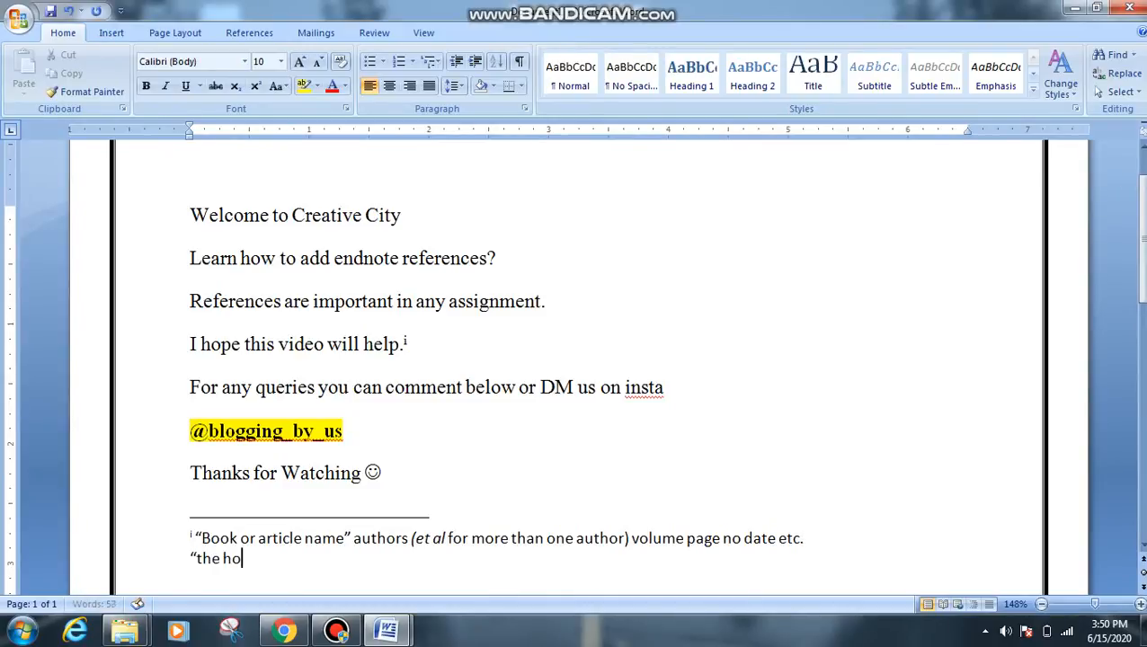
pyautogui.write('use of learning')
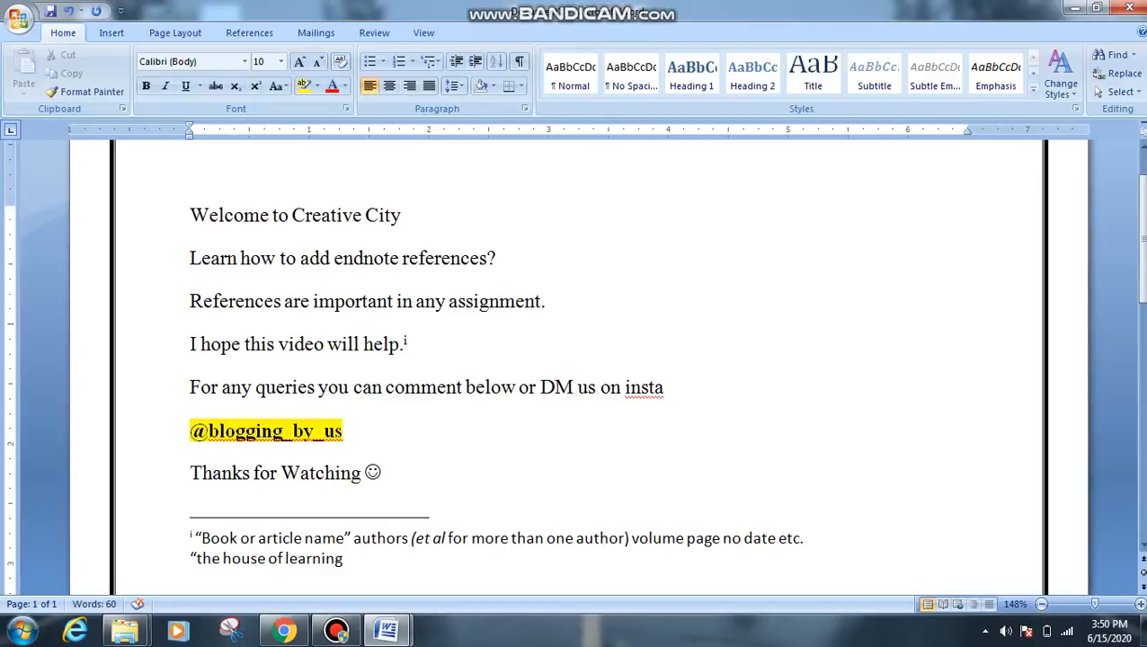
pyautogui.write('" Sara et al')
pyautogui.keyDown('shift'); pyautogui.click(389, 557); pyautogui.keyUp('shift')
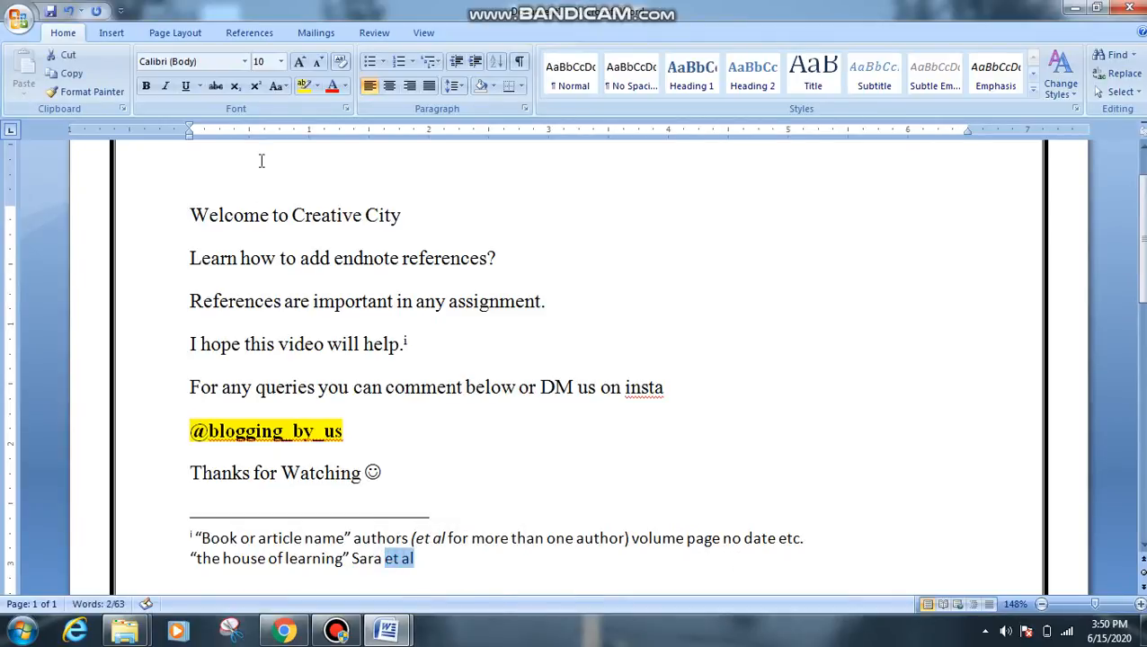
pyautogui.hotkey('ctrl', 'i')
# Append ". chapter 22" to the example reference and remove the italics from "chapter 22"
pyautogui.click(469, 571)
pyautogui.write('. cha')
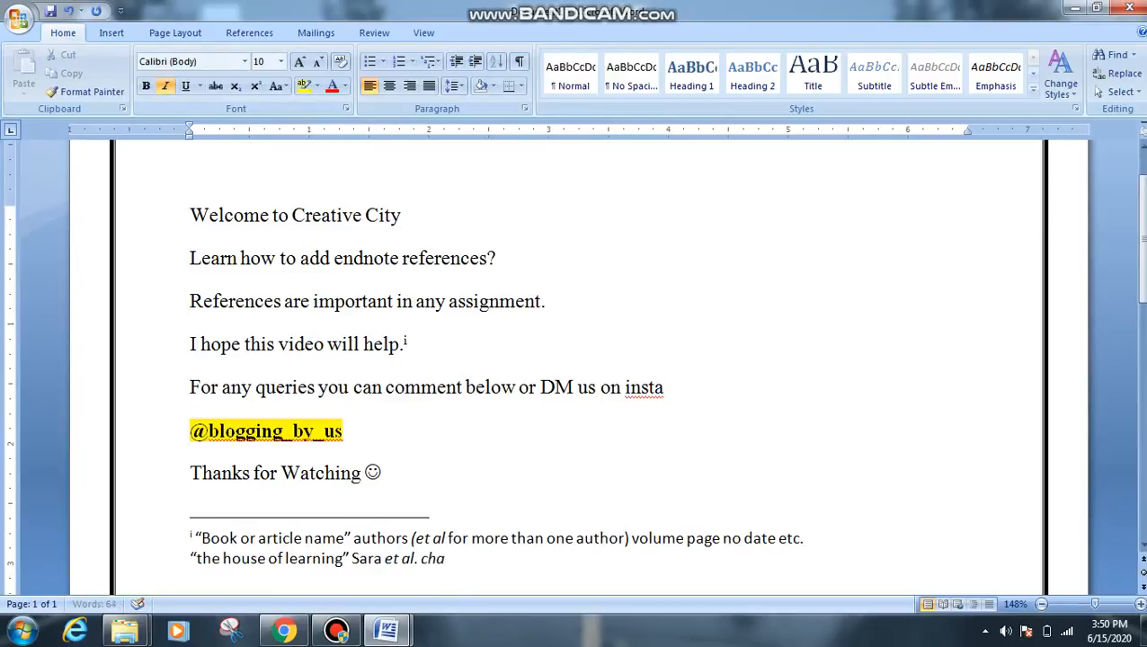
pyautogui.write('pter 22')
pyautogui.moveTo(522, 564); pyautogui.dragTo(431, 568)
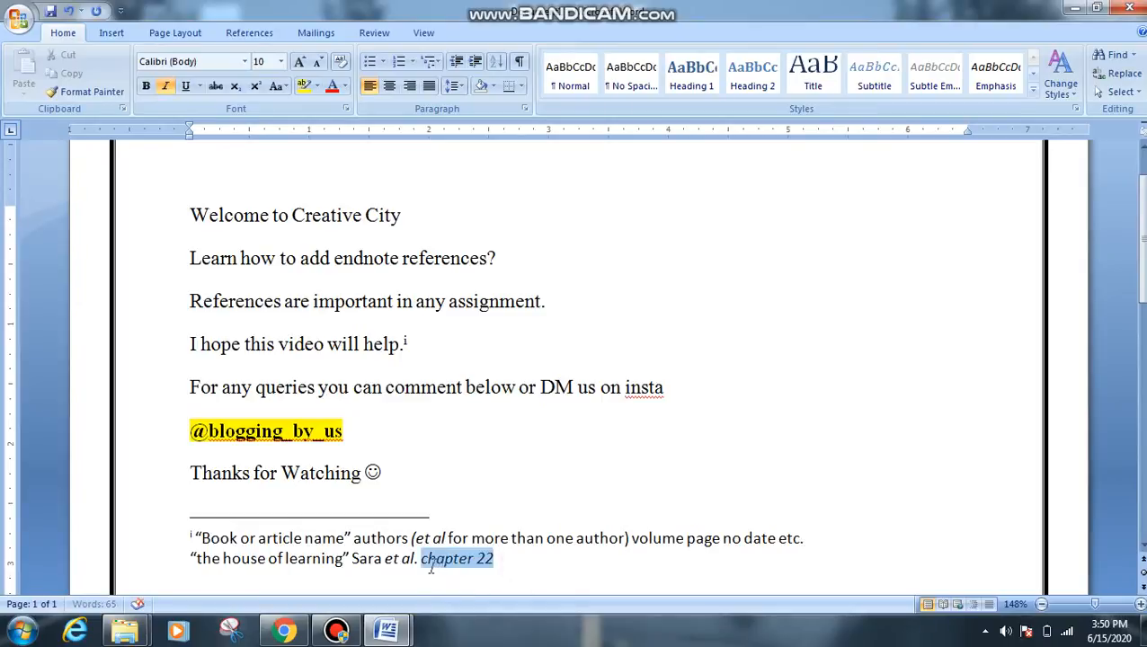
pyautogui.click(166, 87)
# Complete the example reference with ", page 19. 22 nov, 2008."
pyautogui.click(529, 566)
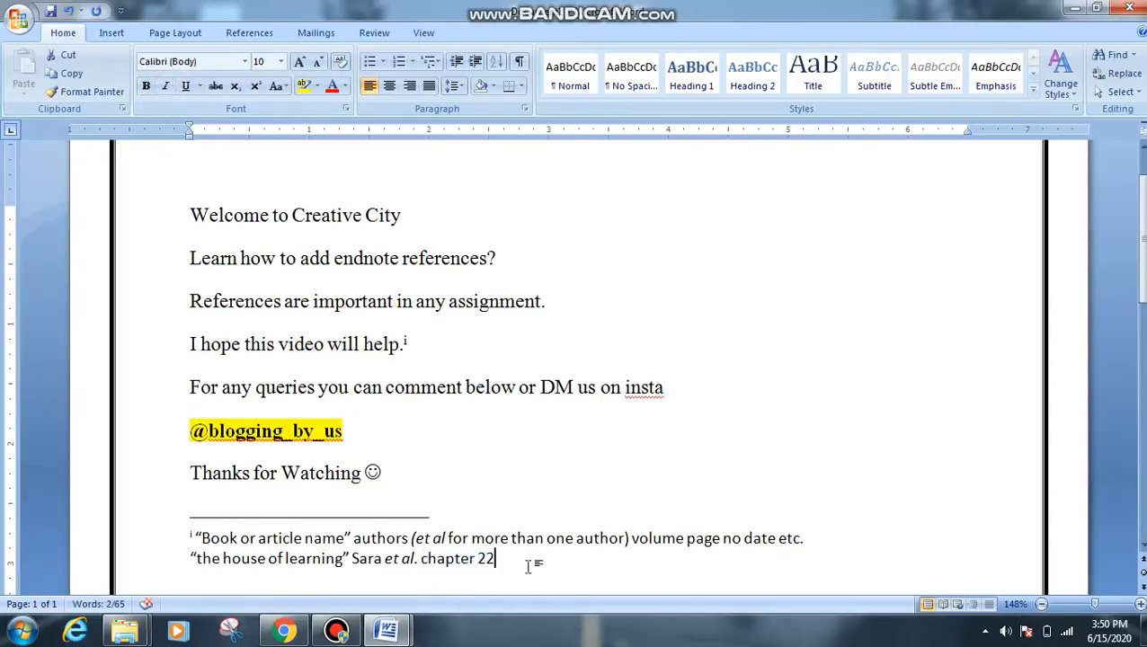
pyautogui.write(', page')
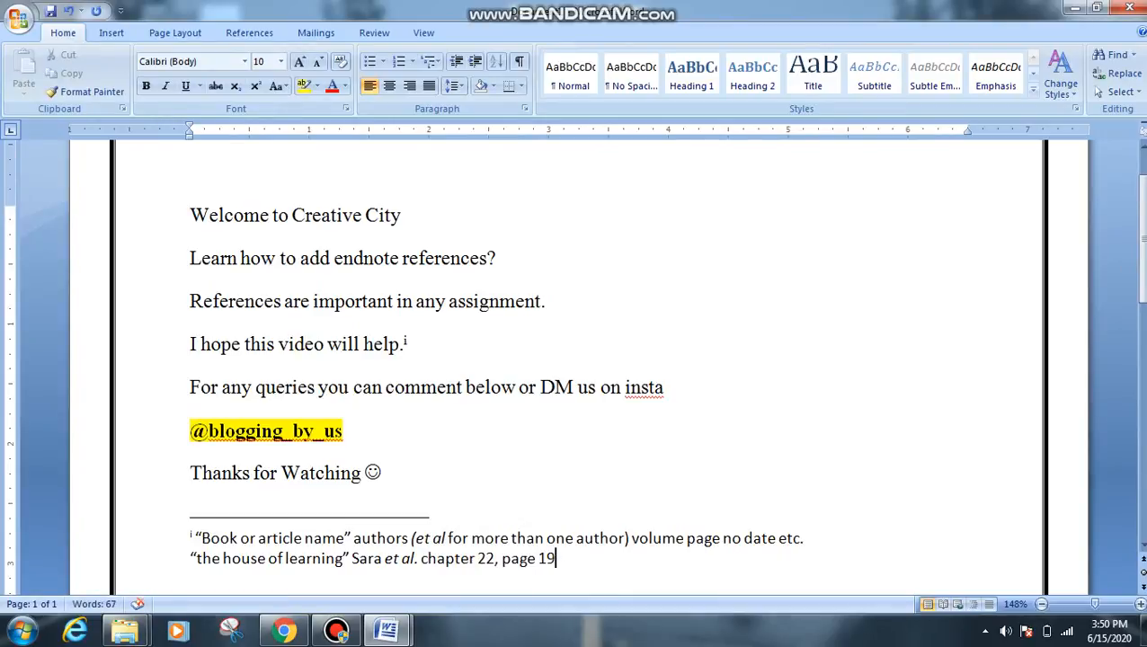
pyautogui.write('19. 22 nov, 2008.')
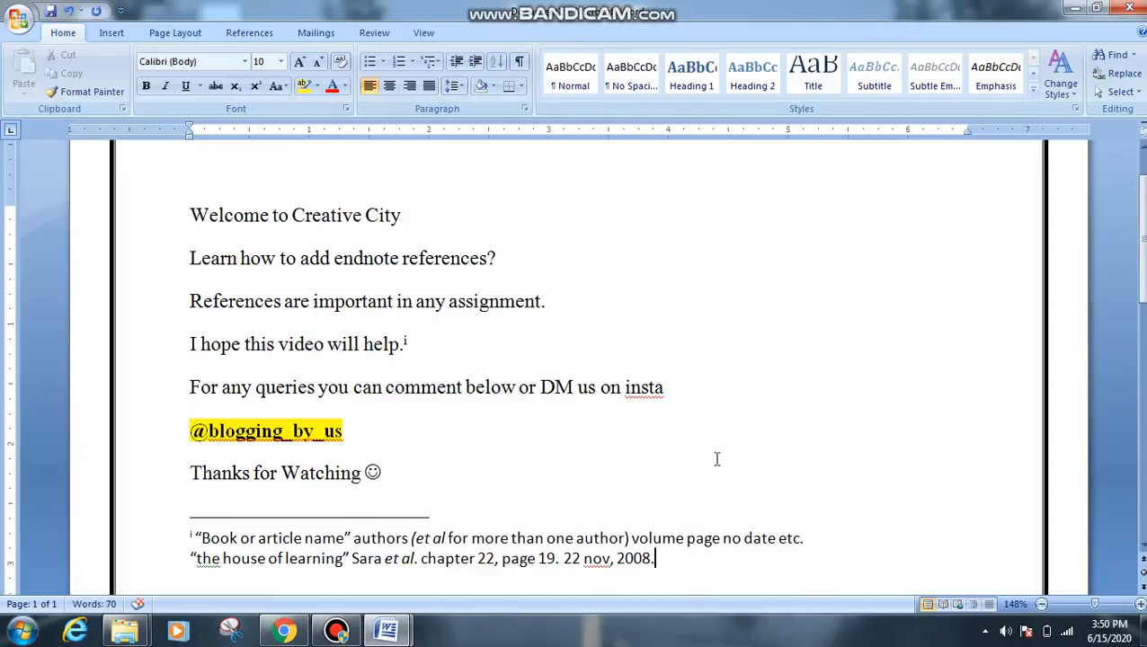
# Insert a second endnote directly after "insta" in the line about queries
pyautogui.click(687, 392)
pyautogui.press('BackSpace')
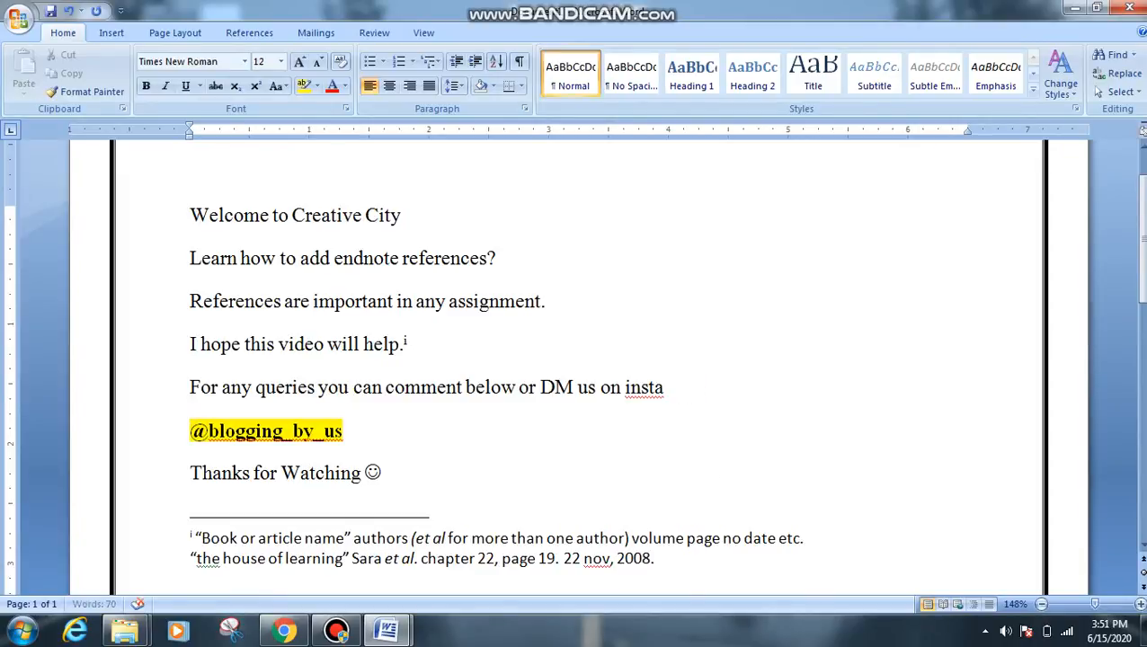
pyautogui.click(250, 36)
pyautogui.click(236, 55)
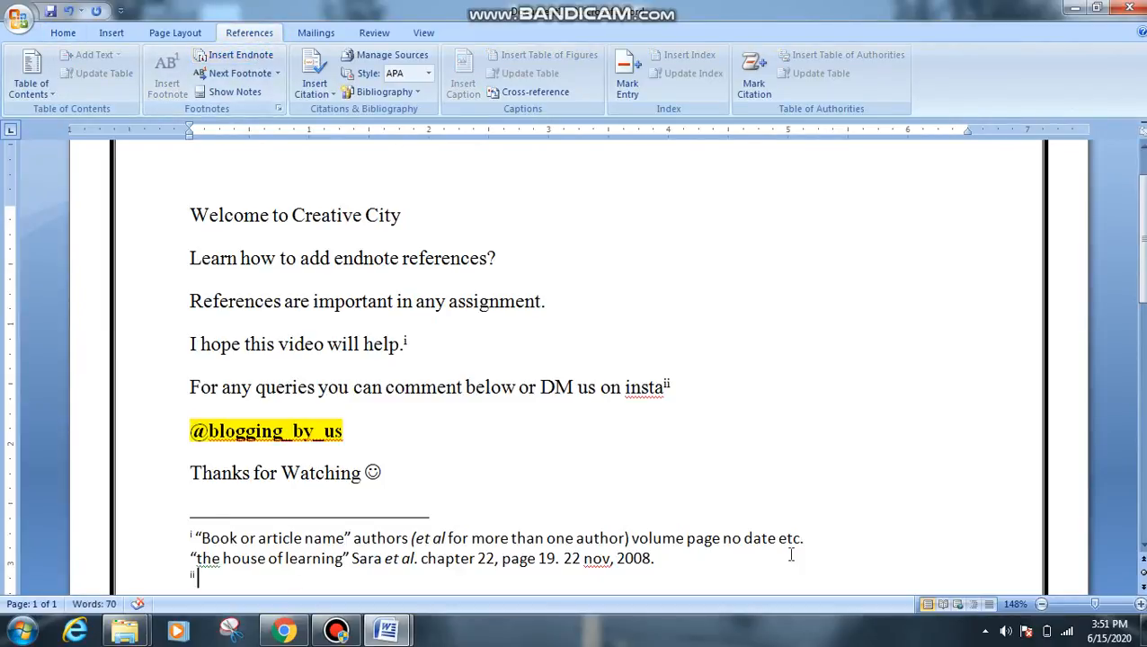
# Fill the second endnote with the quoted title "creative city", the author's full name, and "Volume 8 edition1"
pyautogui.scroll(-3, 278, 453)
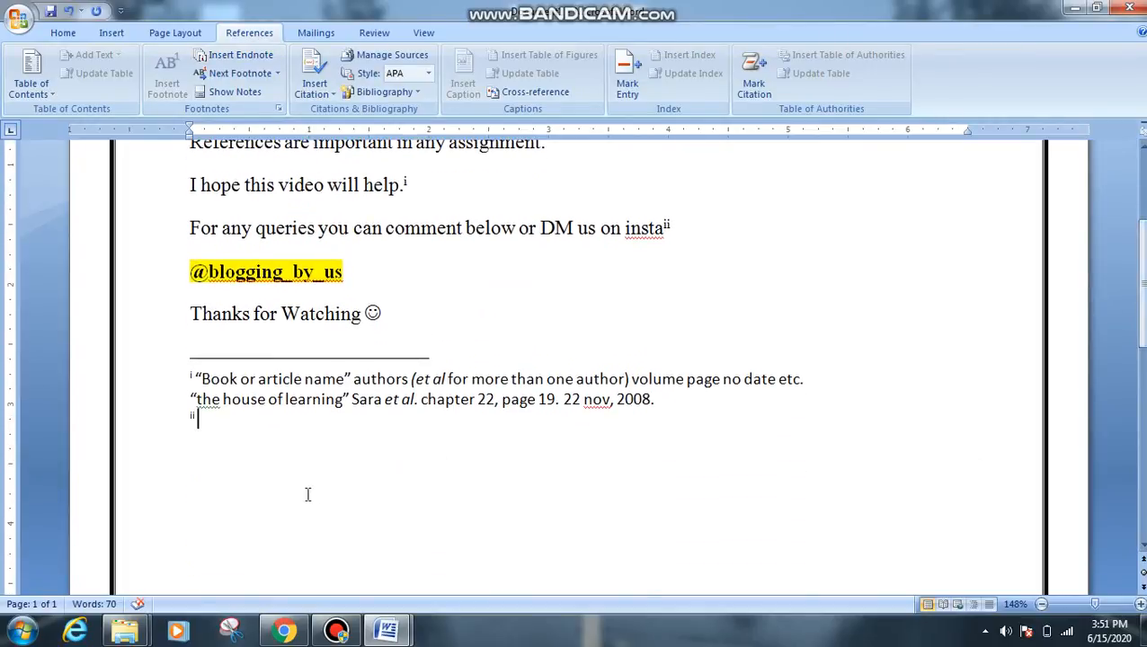
pyautogui.write('" c')
pyautogui.write('reative')
pyautogui.write(' city" ')
pyautogui.write('Sara ')
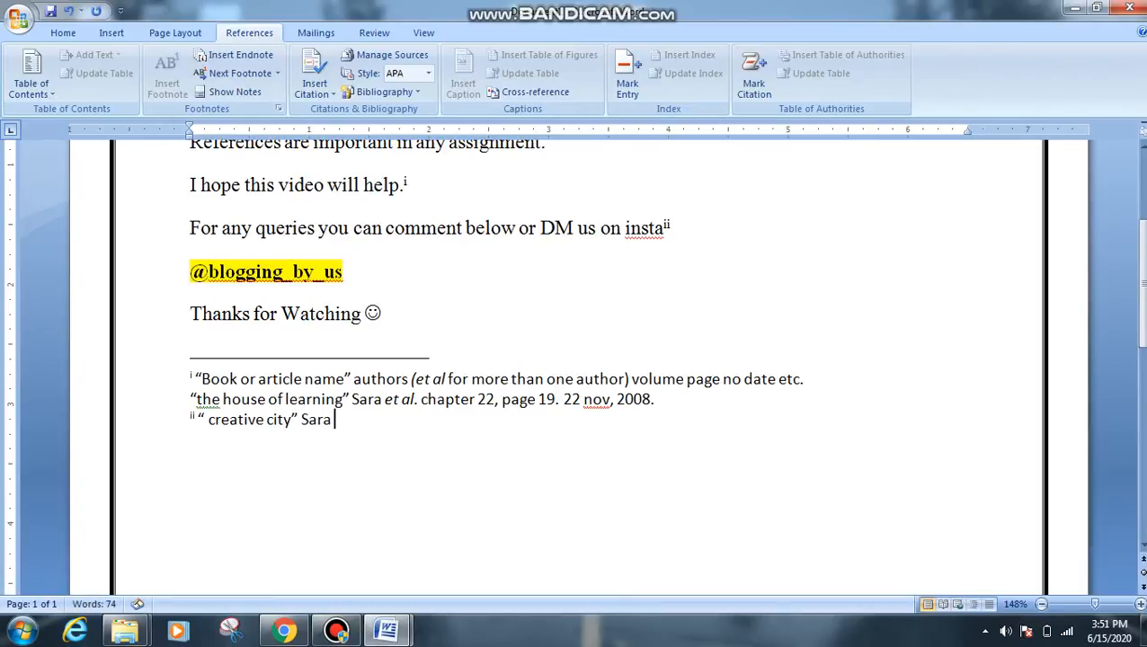
pyautogui.write('Ria Volume 8 ')
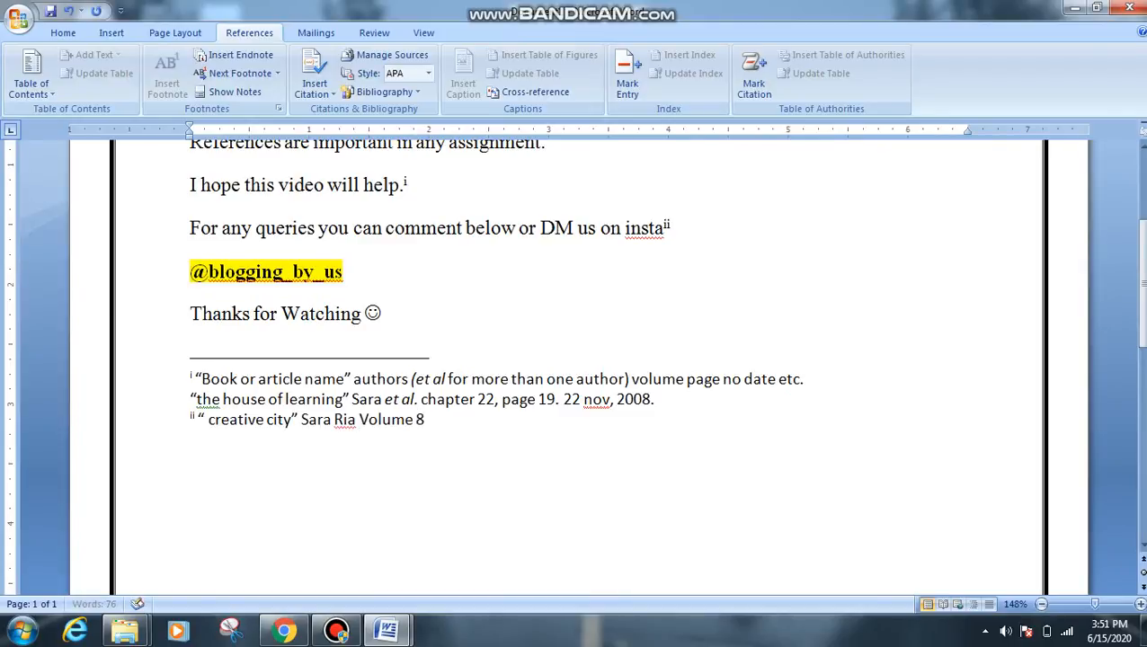
pyautogui.write('edition1 ')
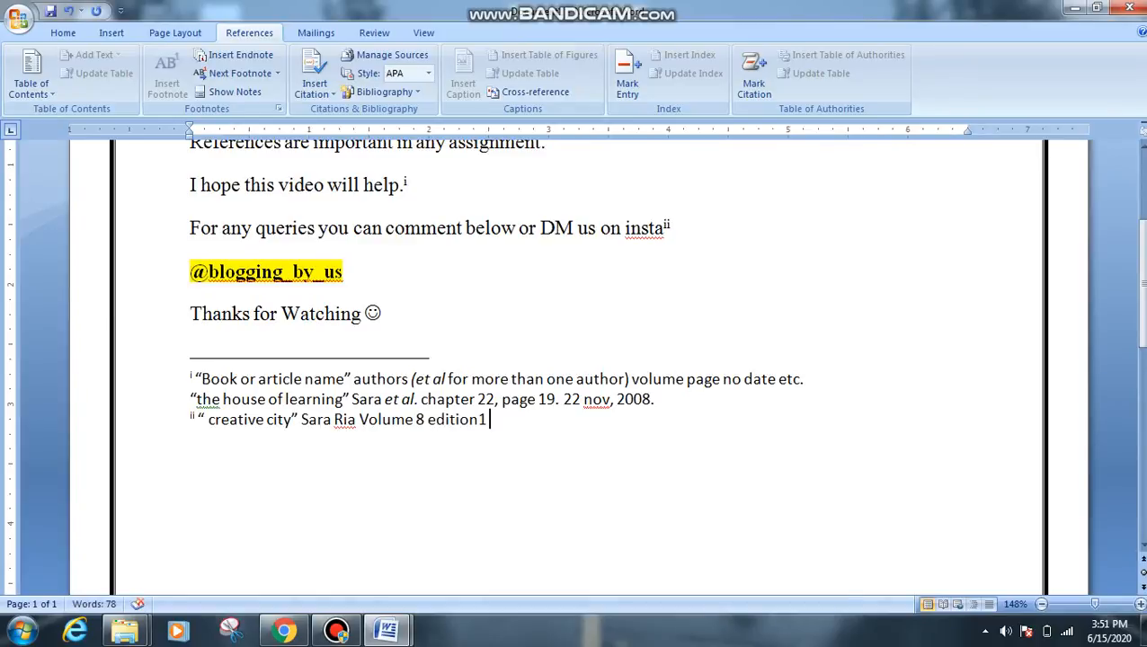
pyautogui.write('@nd MA')
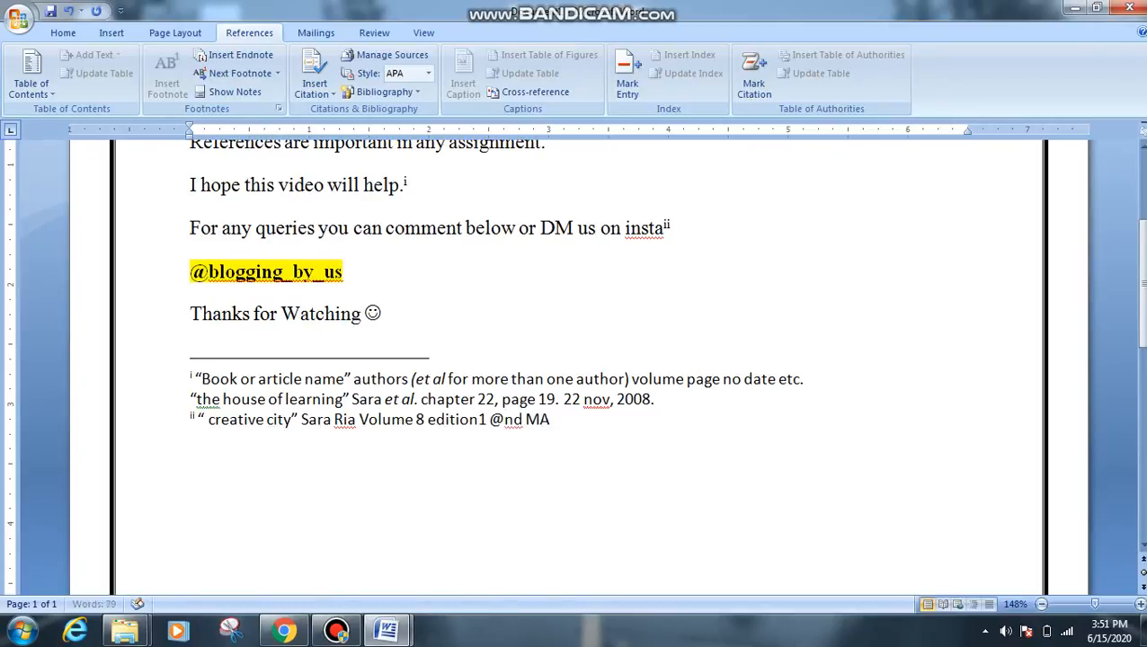
pyautogui.press('BackSpace')
pyautogui.press('BackSpace')
pyautogui.press('BackSpace')
pyautogui.press('BackSpace')
pyautogui.press('BackSpace')
pyautogui.press('BackSpace')
pyautogui.press('BackSpace')
pyautogui.press('BackSpace')
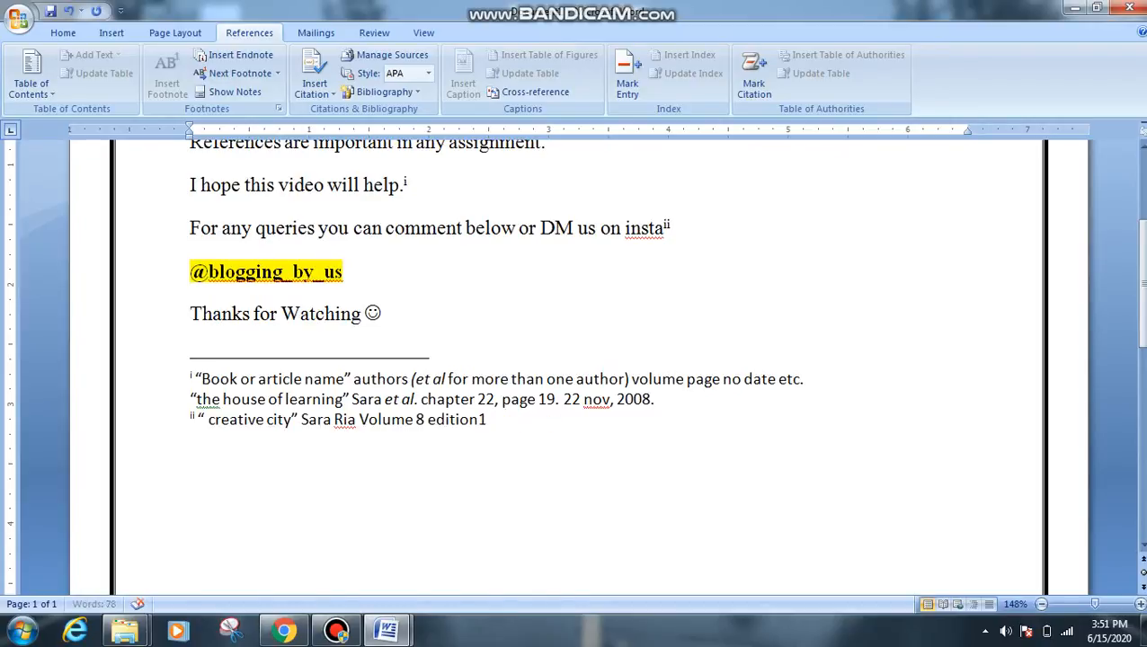
# Add the date "2 nd May 2020" to the end of the second endnote
pyautogui.write('2 nd May')
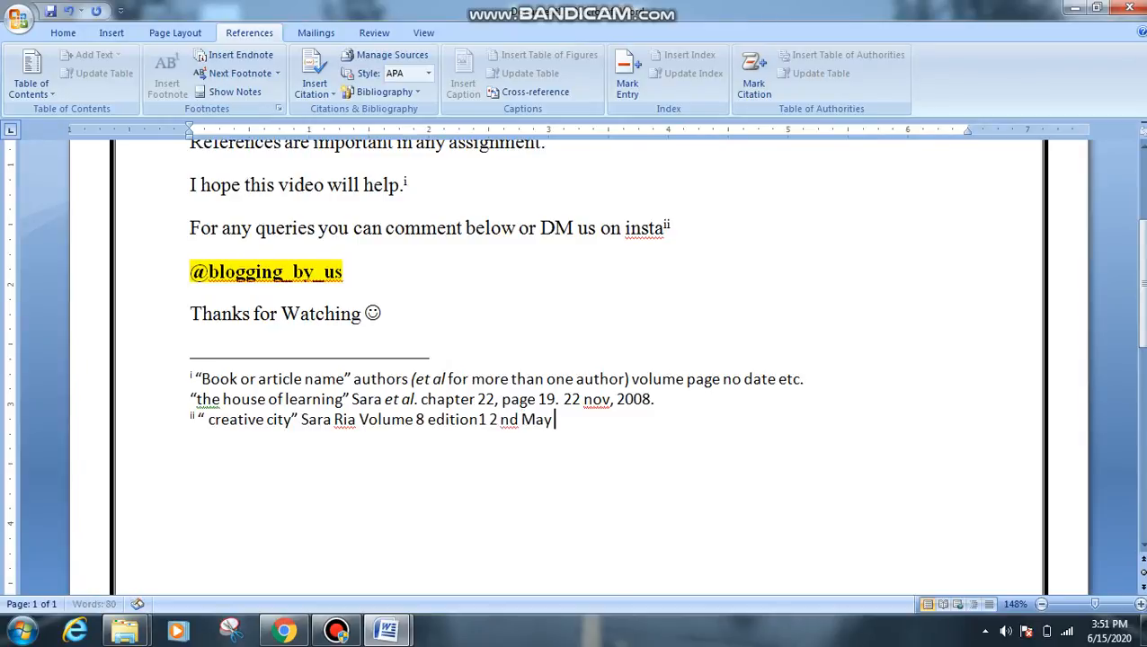
pyautogui.write(' 2020')
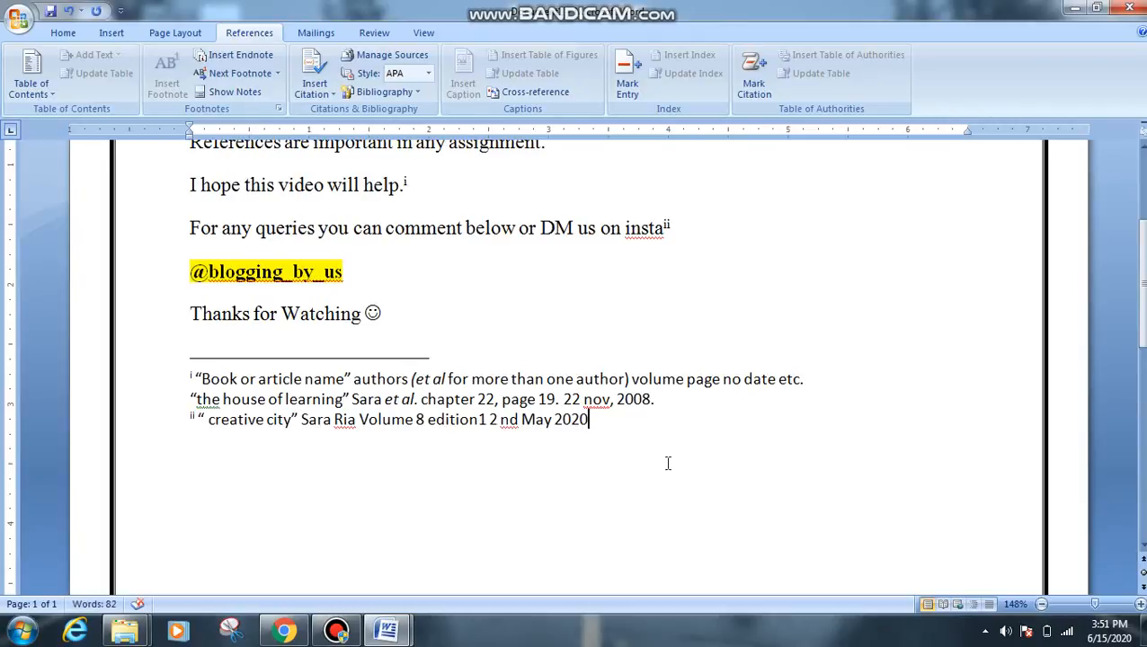
# Insert the heading "References" on its own line above the first endnote
pyautogui.click(190, 379)
pyautogui.press('Return')
pyautogui.write('Re')
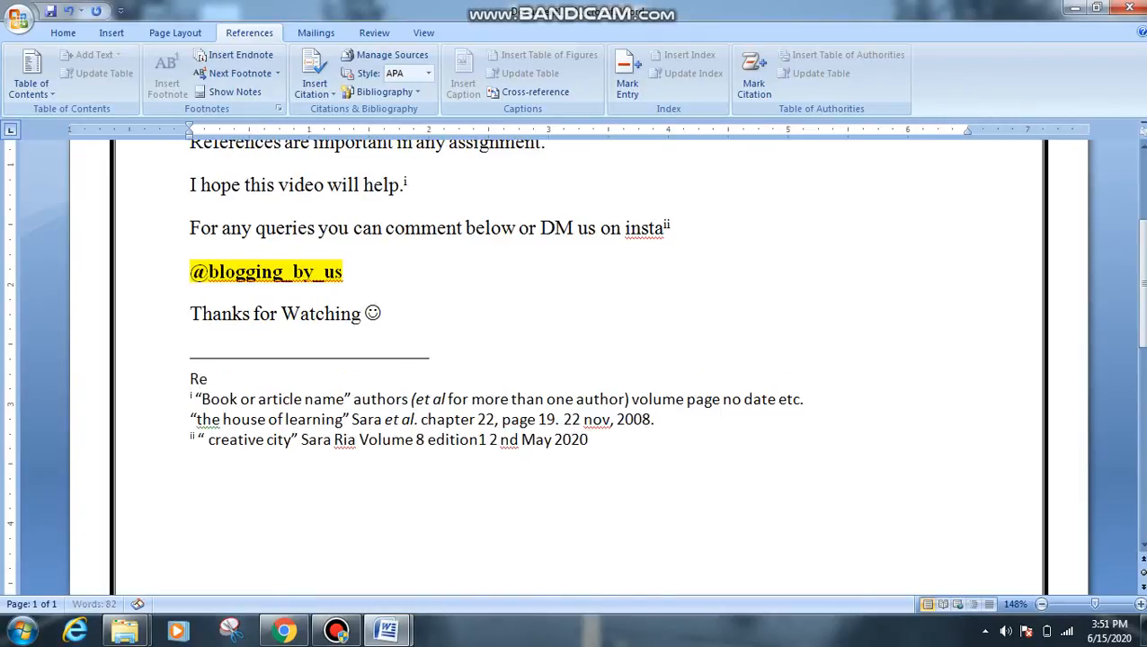
pyautogui.write('ferences')
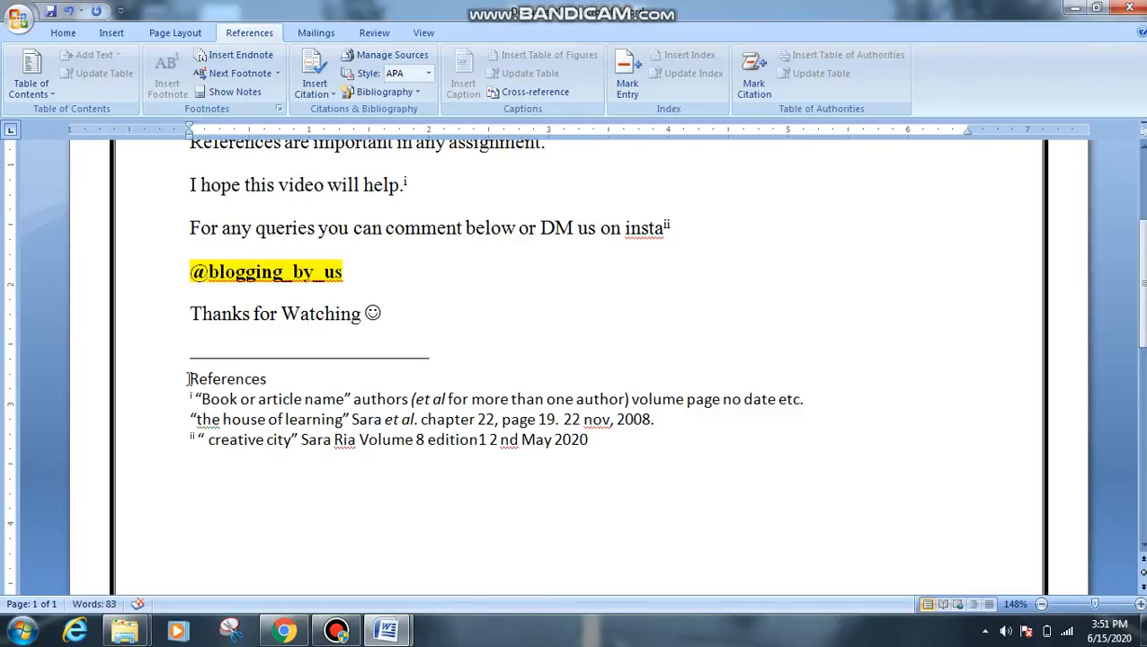
# Format the References heading and all the endnote text below it in Times New Roman, size 12
pyautogui.moveTo(172, 387); pyautogui.dragTo(658, 499)
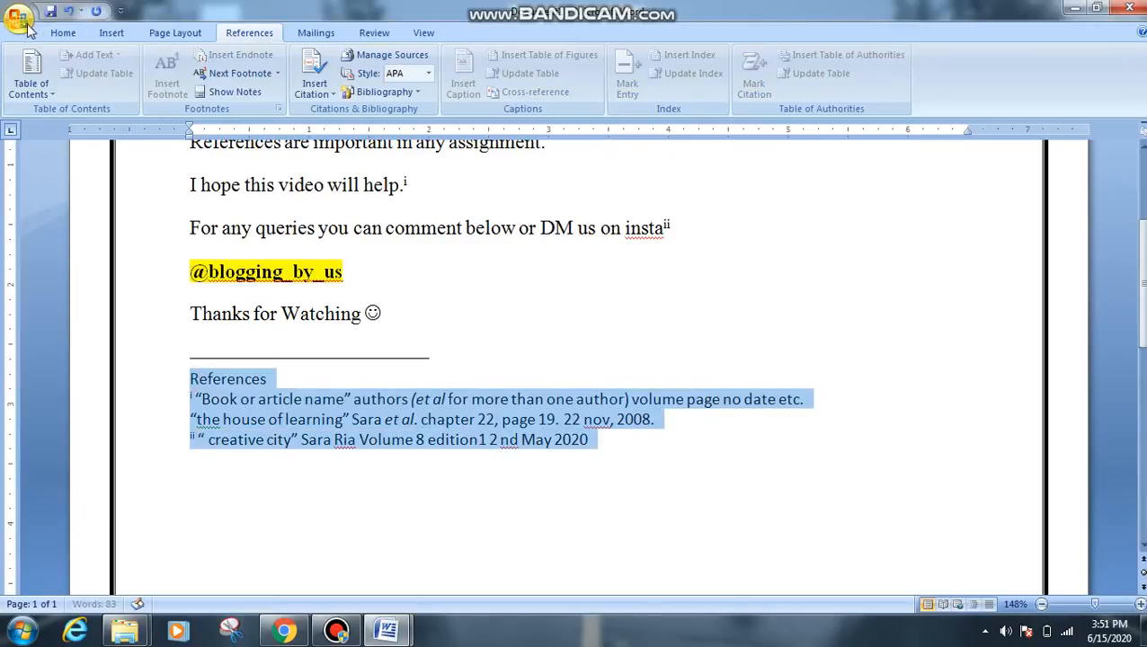
pyautogui.click(108, 32)
pyautogui.click(65, 33)
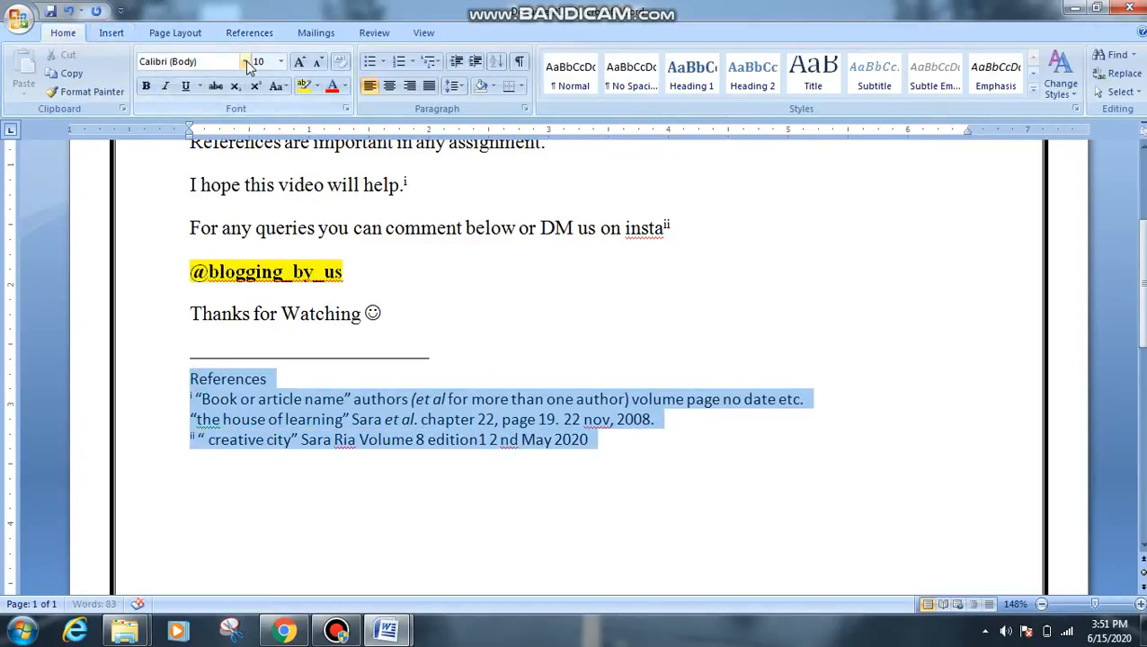
pyautogui.click(245, 61)
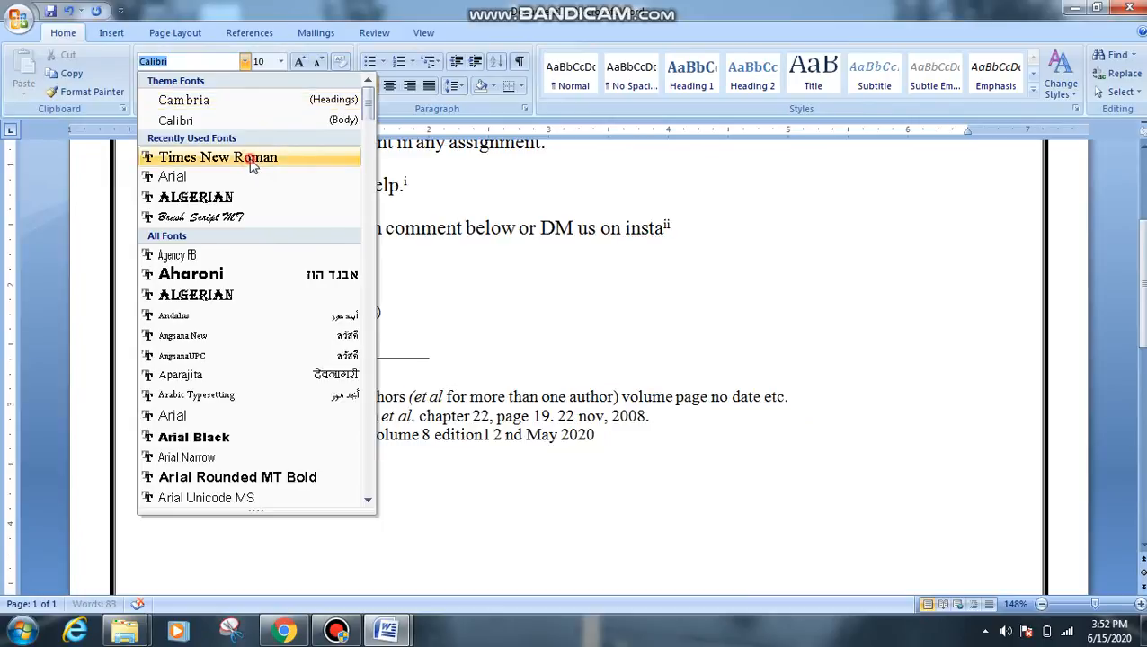
pyautogui.click(256, 162)
pyautogui.click(279, 61)
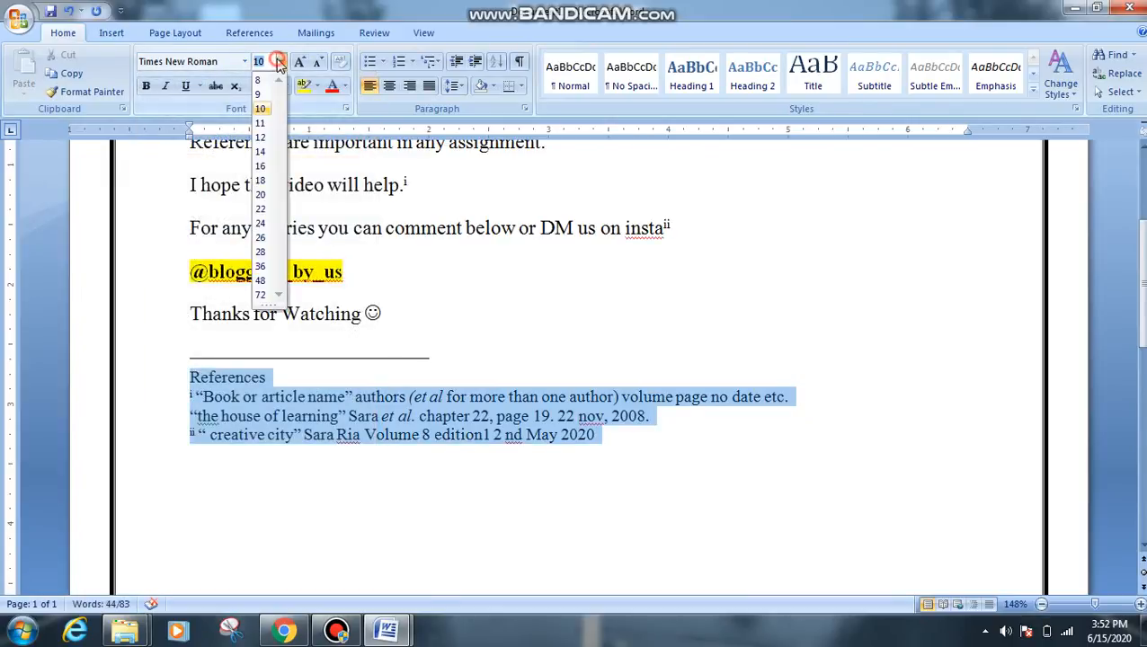
pyautogui.click(259, 137)
# Set the line spacing of the References heading and the endnotes to 1.5
pyautogui.click(453, 86)
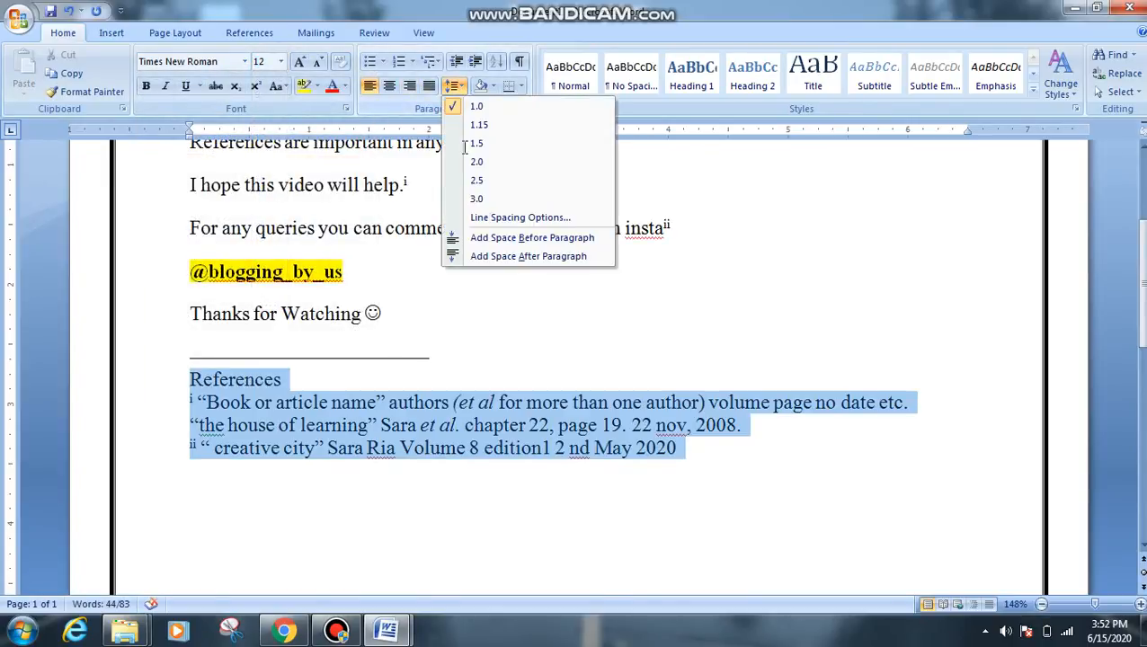
pyautogui.click(468, 144)
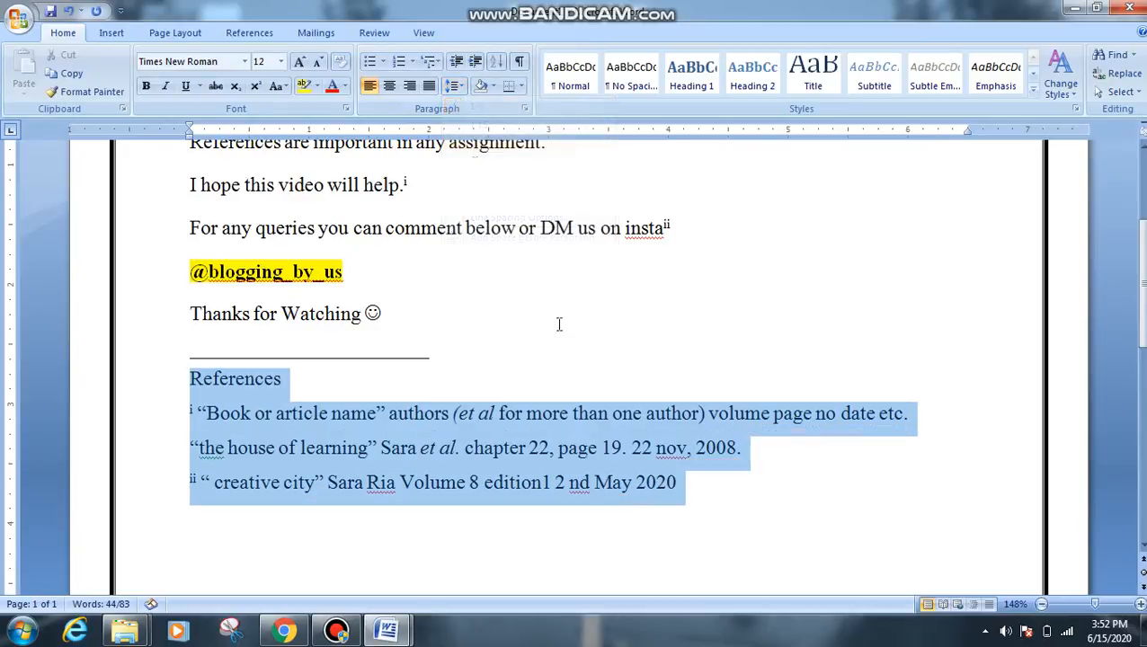
pyautogui.click(792, 459)
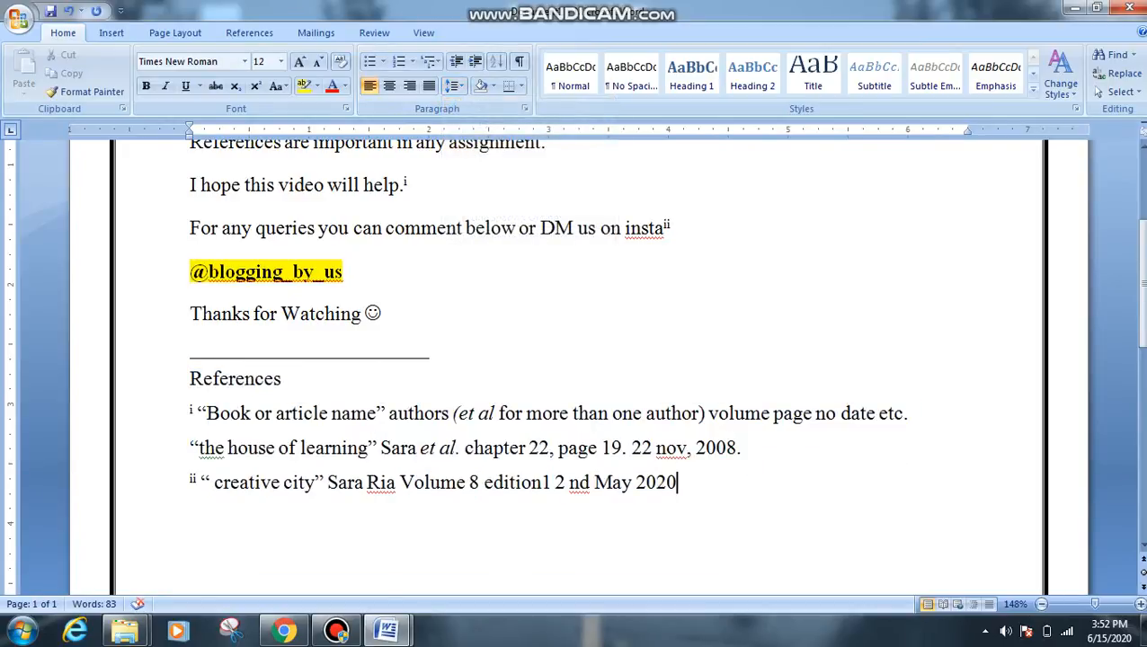
# Make the "Thanks for Watching" line with its smiley bold and set its font size to 24
pyautogui.scroll(3, 575, 359)
pyautogui.moveTo(419, 460); pyautogui.dragTo(189, 441)
pyautogui.click(146, 85)
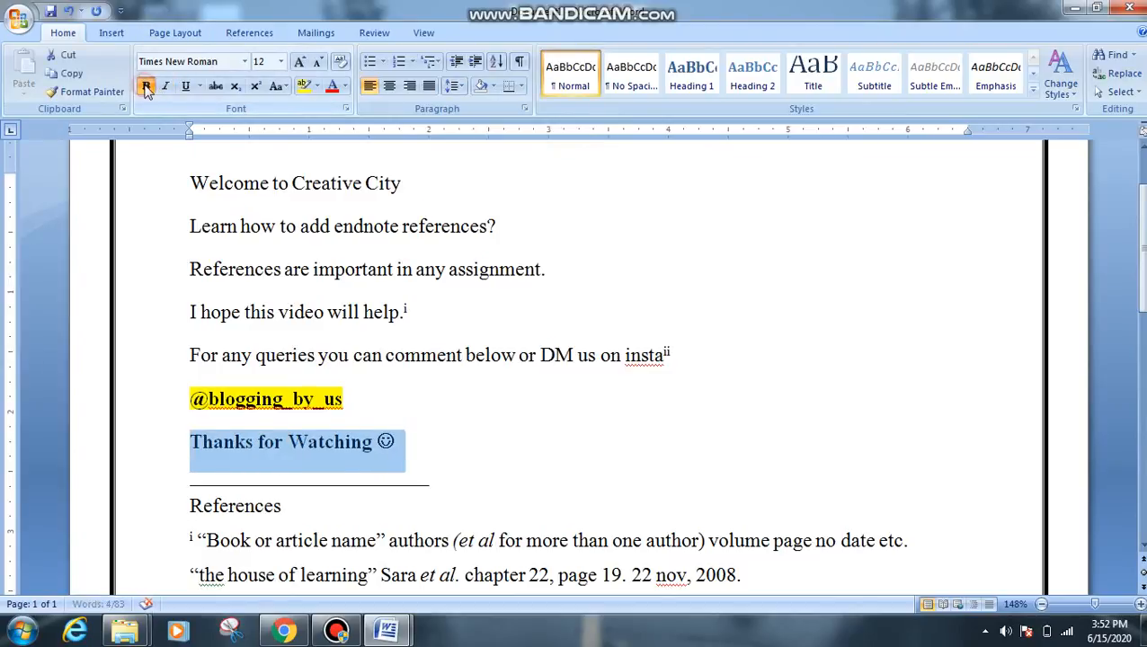
pyautogui.click(280, 61)
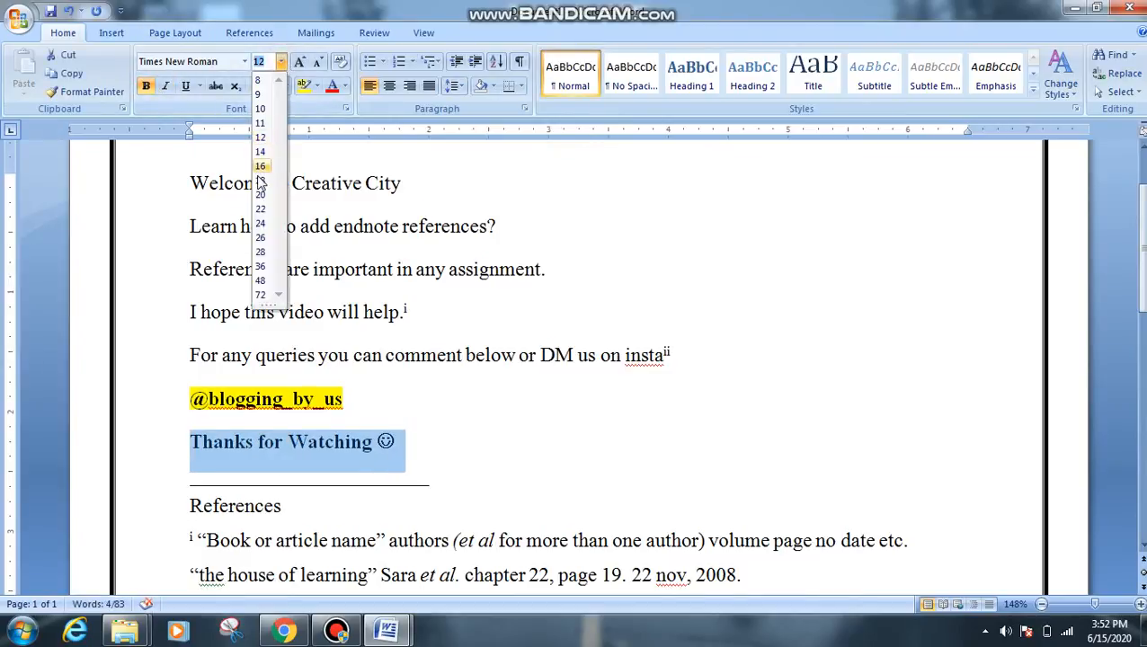
pyautogui.click(262, 224)
pyautogui.click(733, 473)
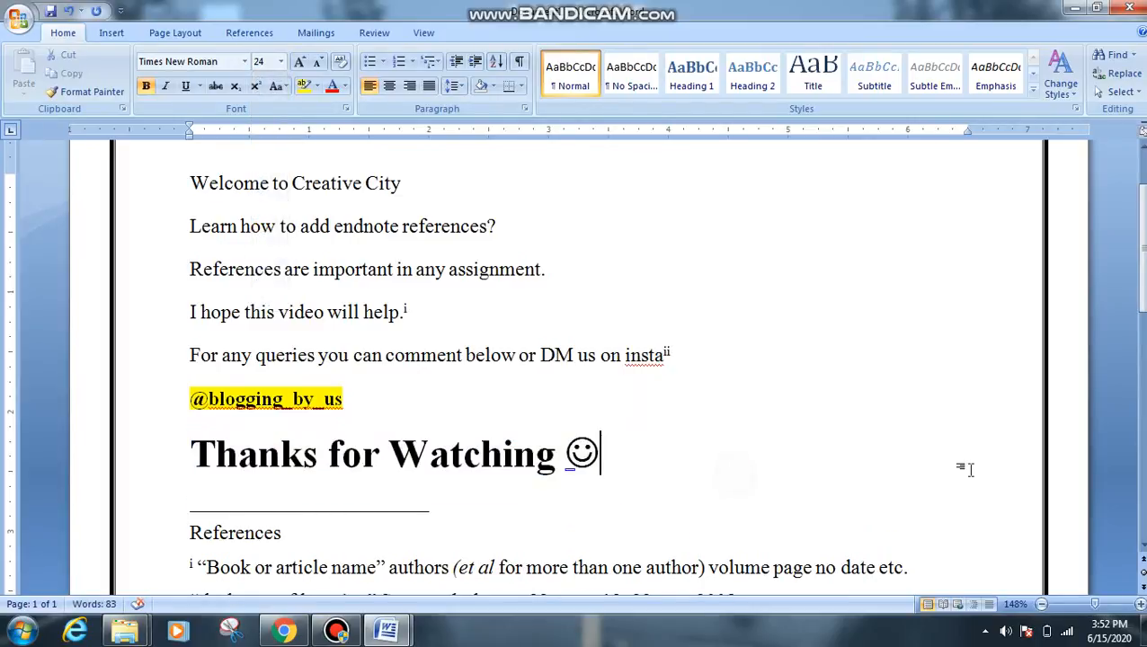
pyautogui.click(1075, 8)
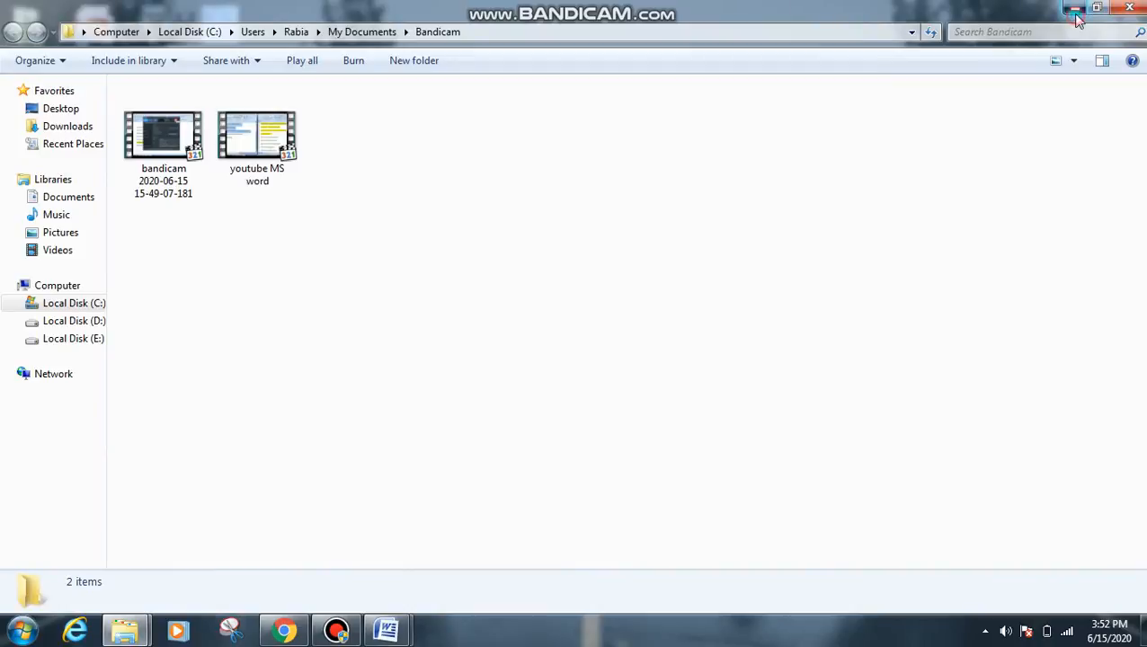
pyautogui.click(1075, 8)
pyautogui.click(335, 630)
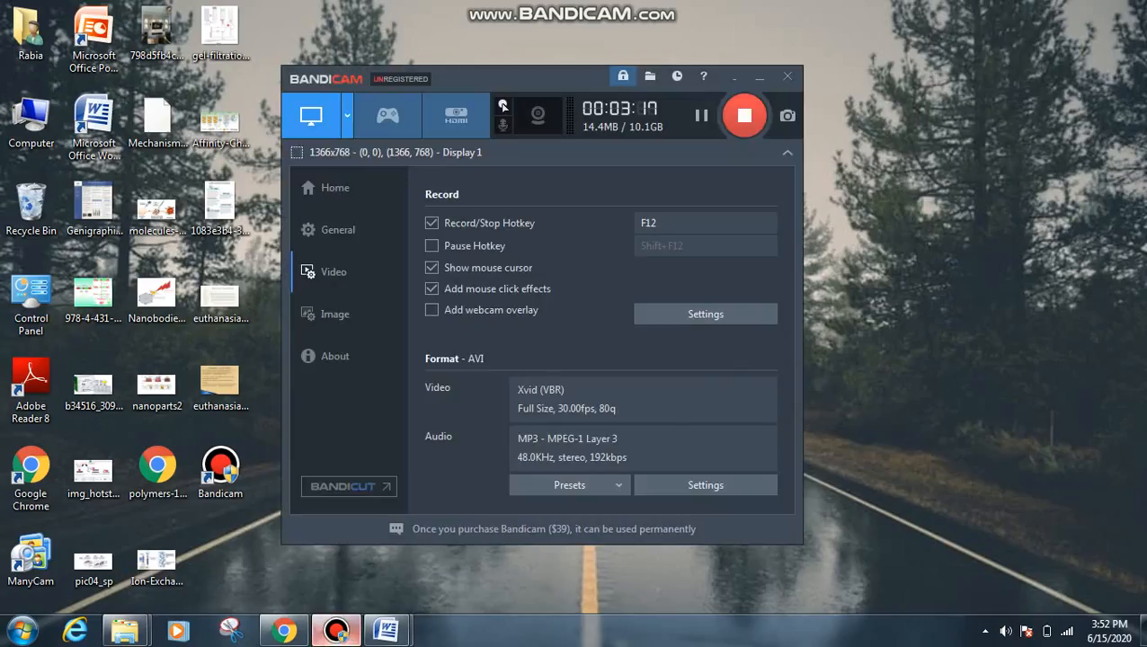